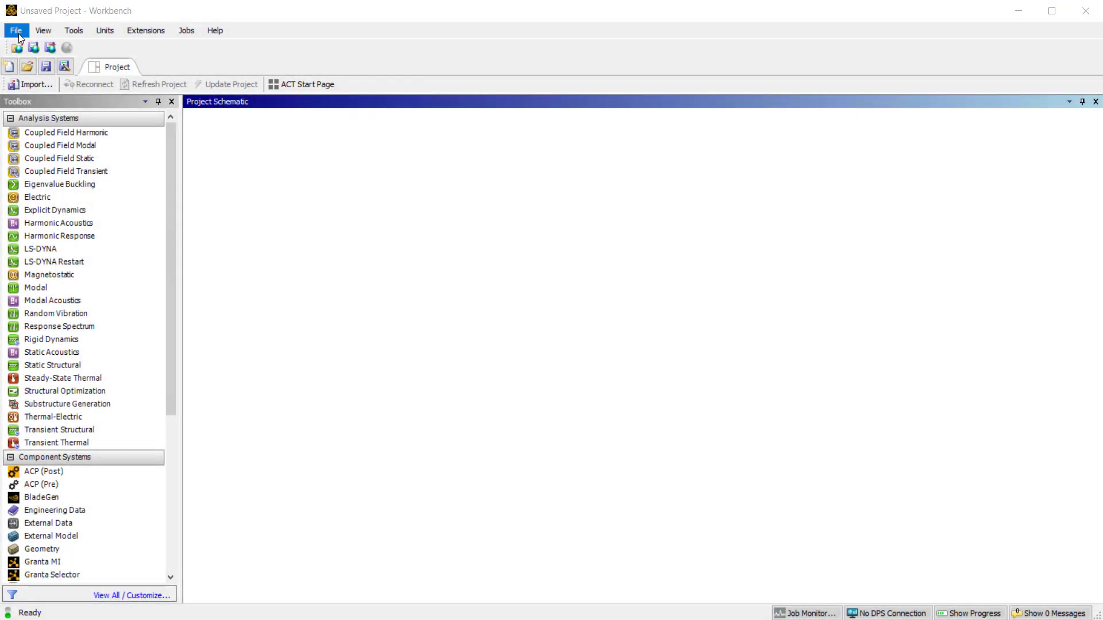
- Open the drone_arm project from drive D: and save it as drone_arm.wbpj
click(17, 31)
click(25, 61)
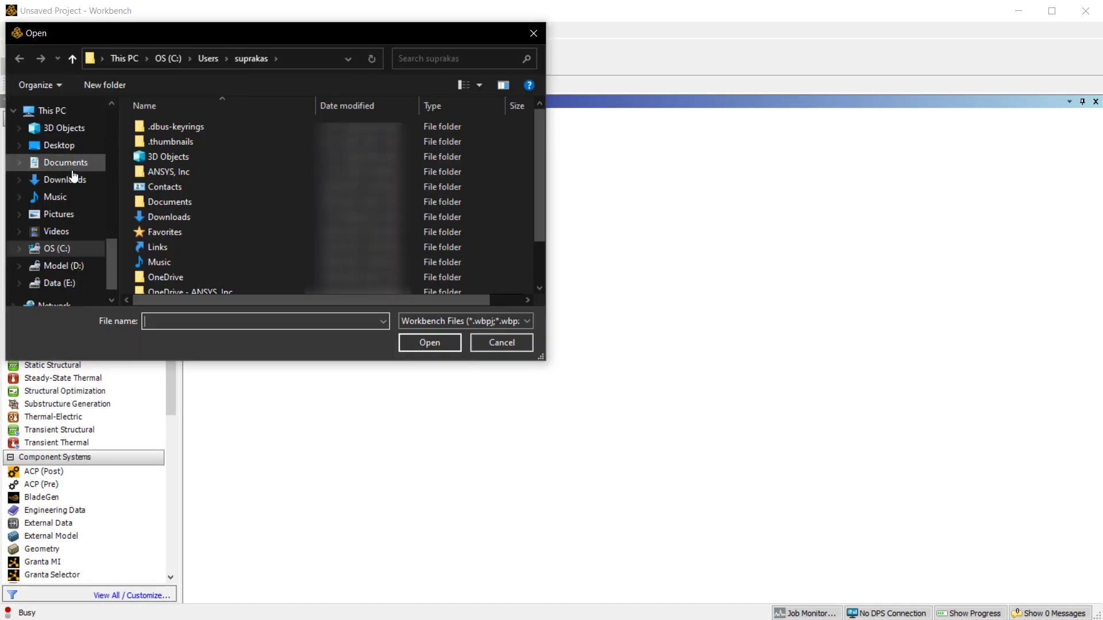
scroll(74, 180, down, 1)
click(77, 244)
click(207, 131)
click(444, 342)
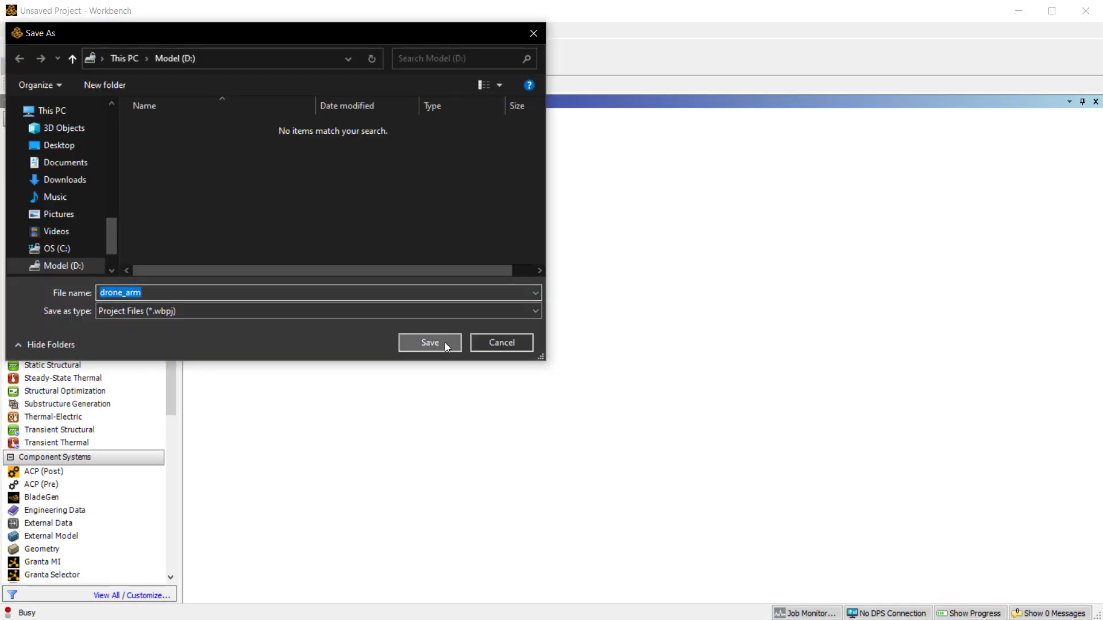
click(447, 343)
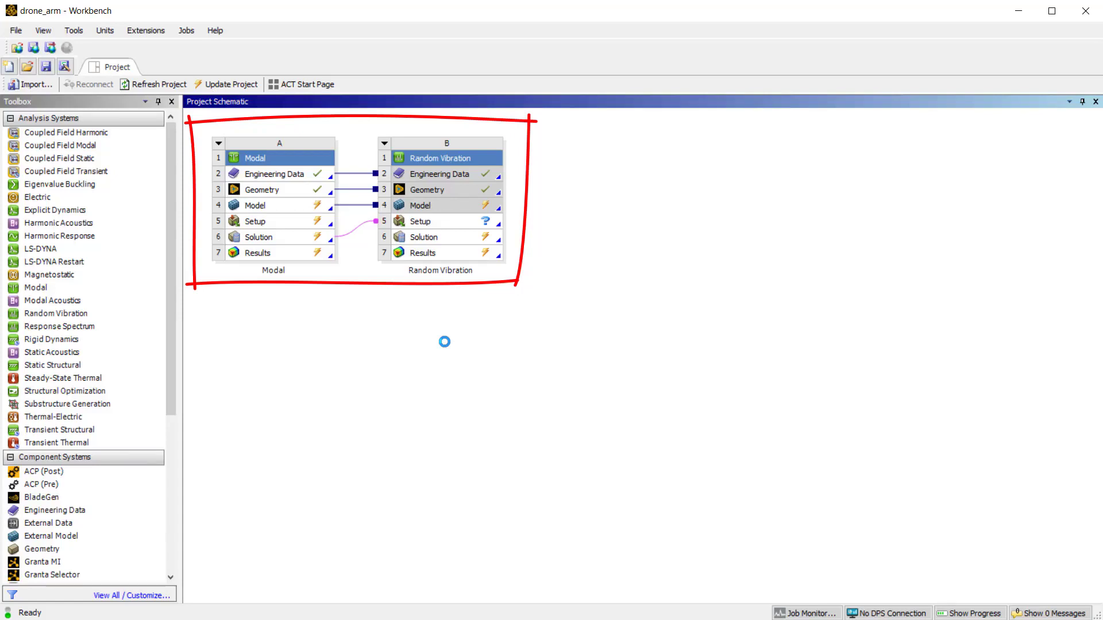
- Launch Mechanical from Model (A4) and select the drone arm's solid body under Geometry
double_click(275, 207)
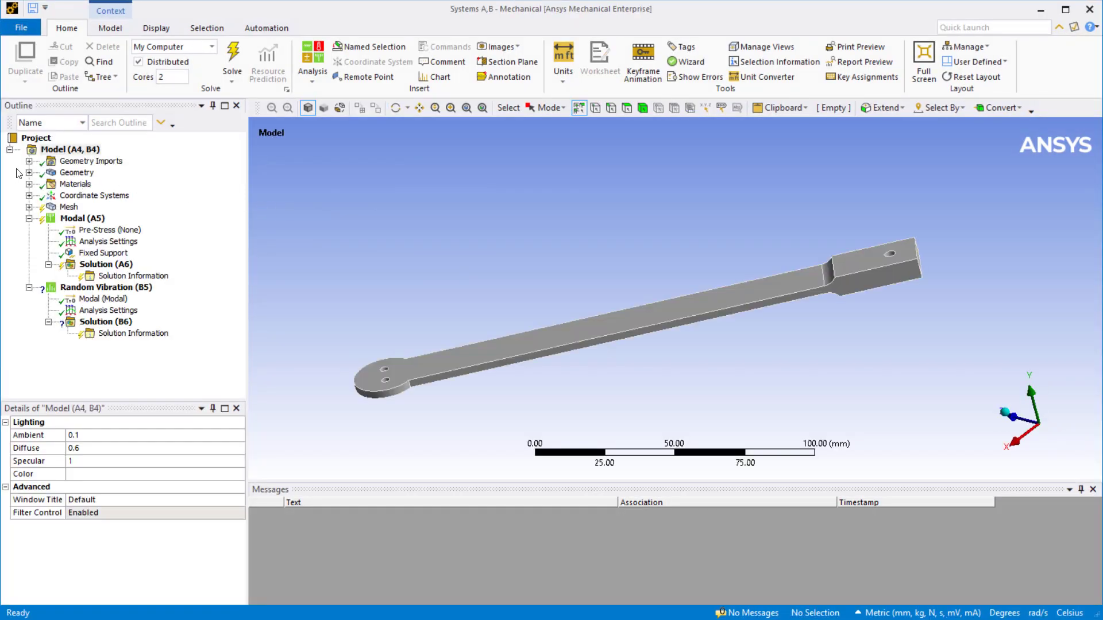
click(29, 173)
click(103, 185)
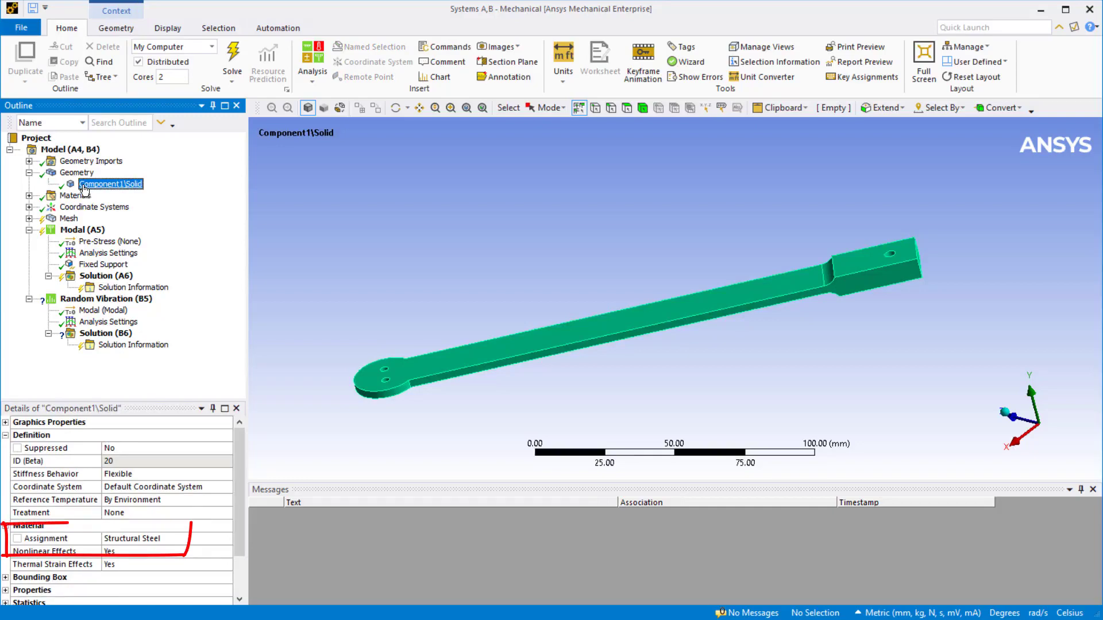
- Inspect Structural Steel's S-N curve data table and the 2.0 mm mesh body sizing
click(28, 196)
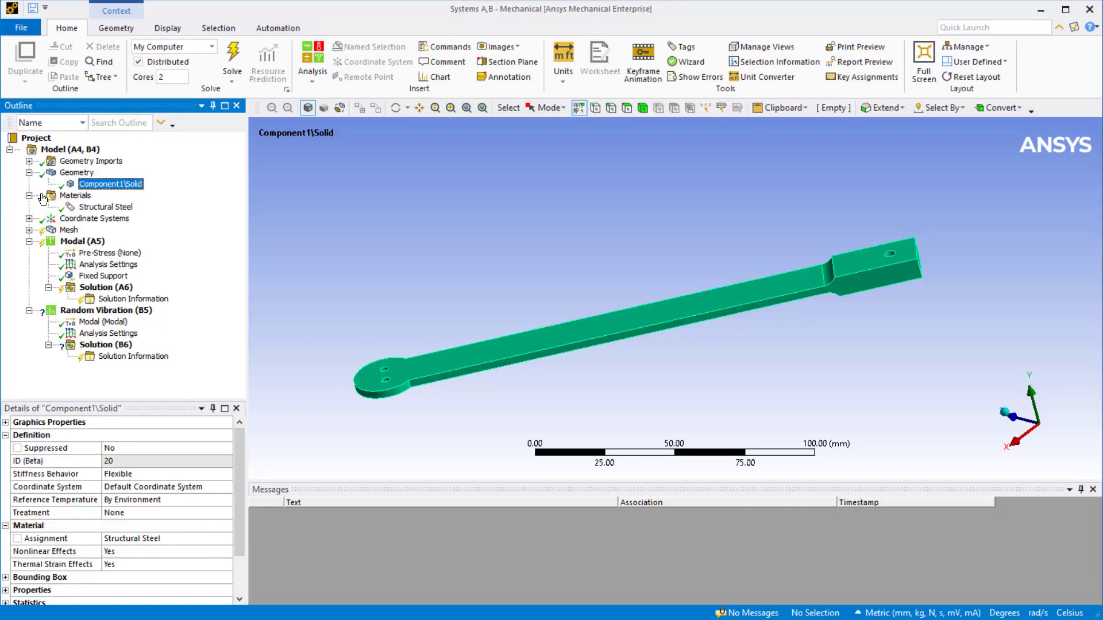
click(105, 208)
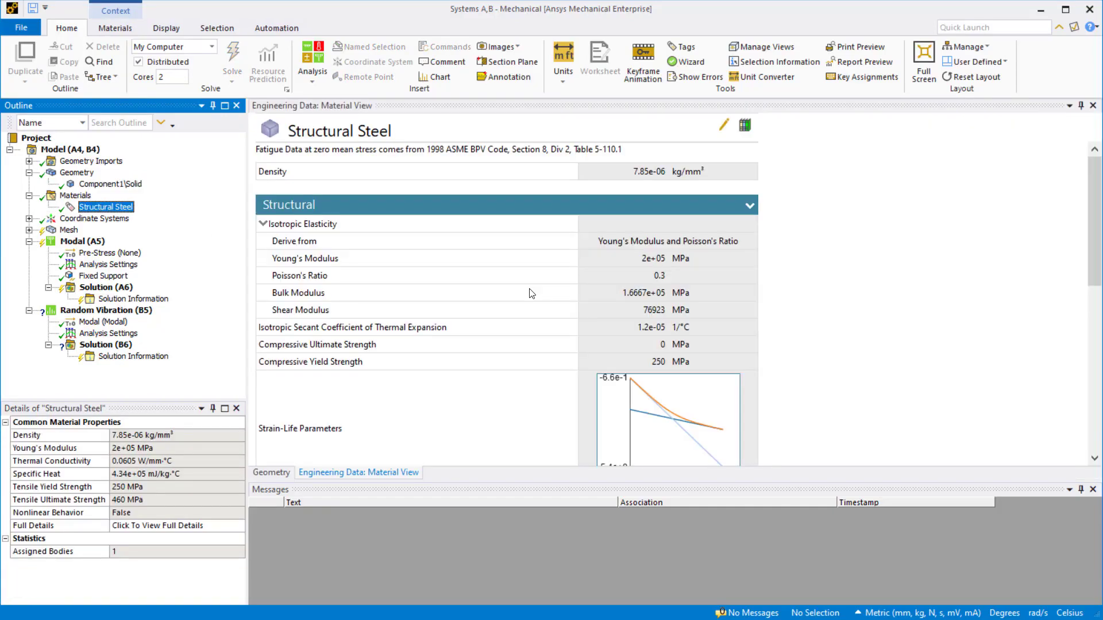
scroll(785, 320, down, 5)
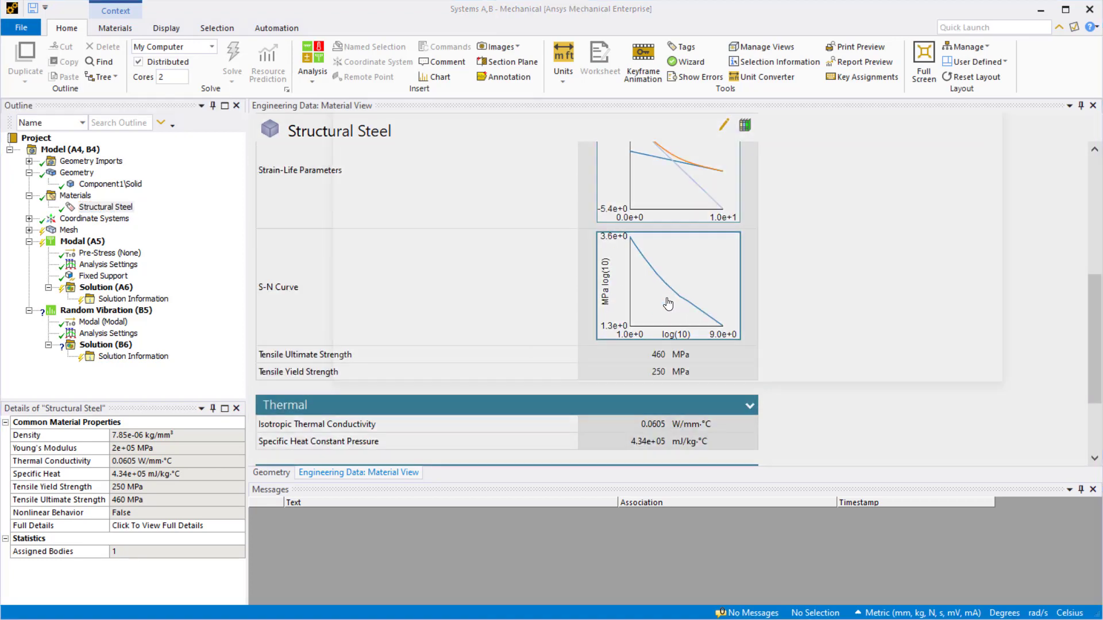
click(667, 305)
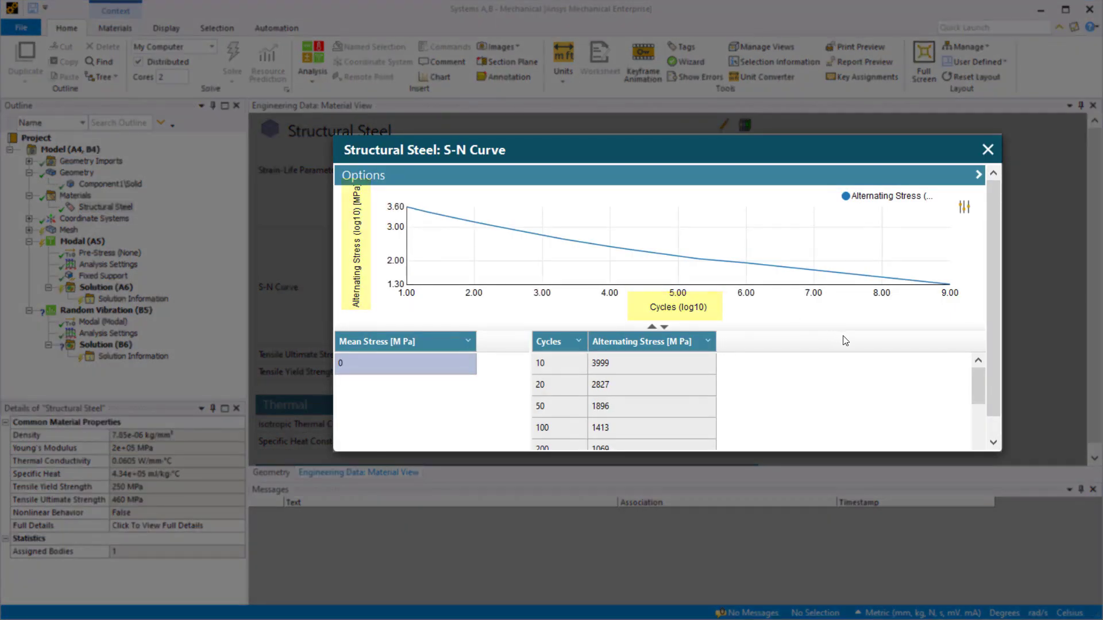
scroll(845, 341, down, 5)
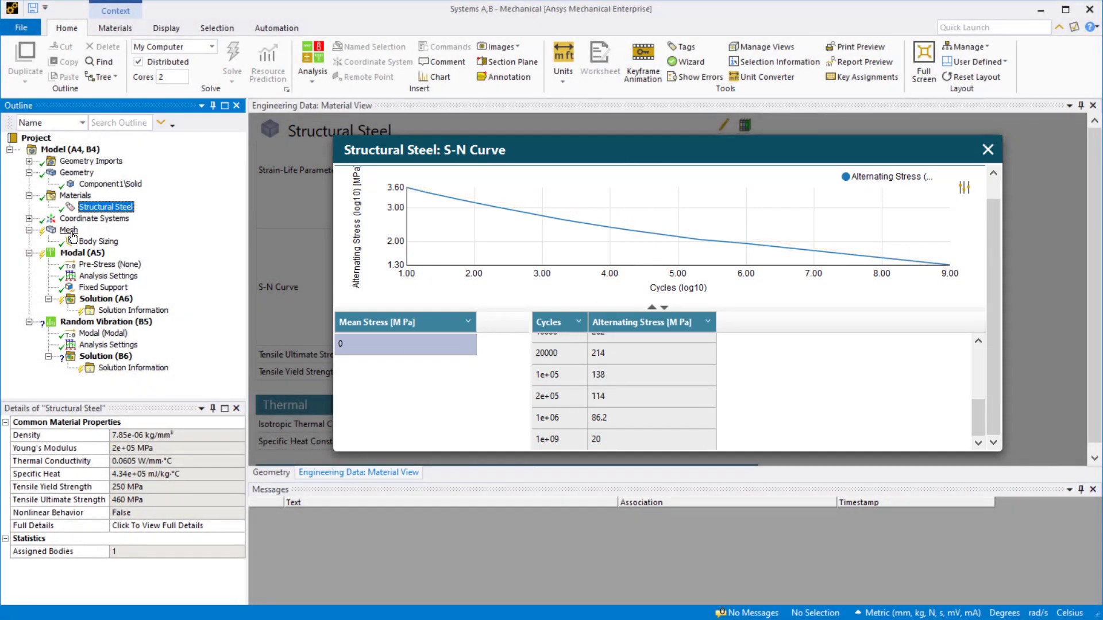
click(83, 242)
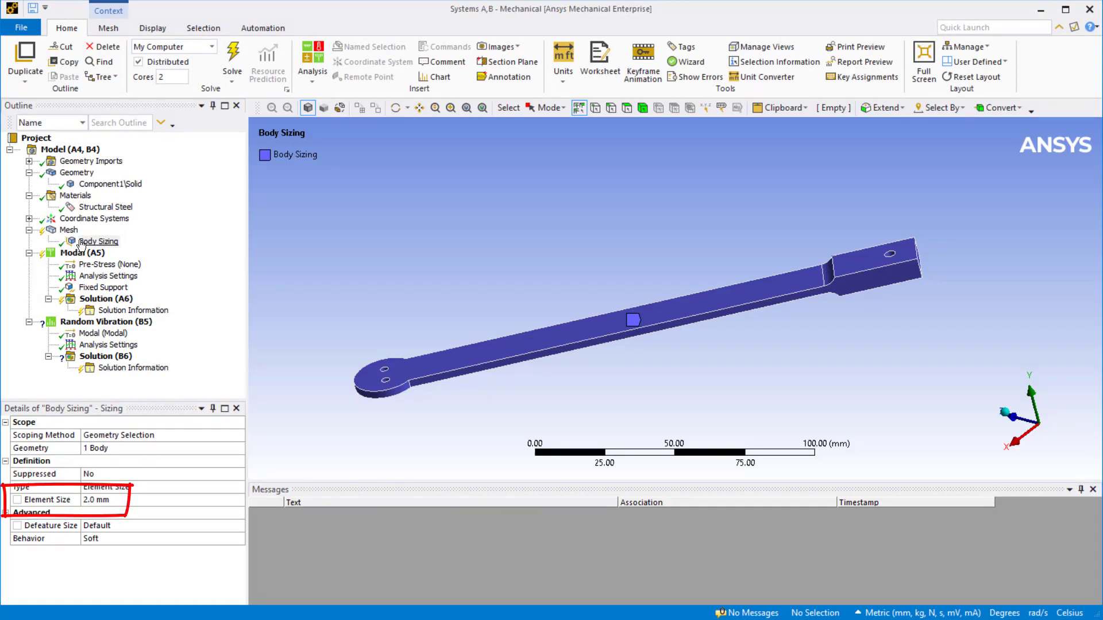
click(103, 278)
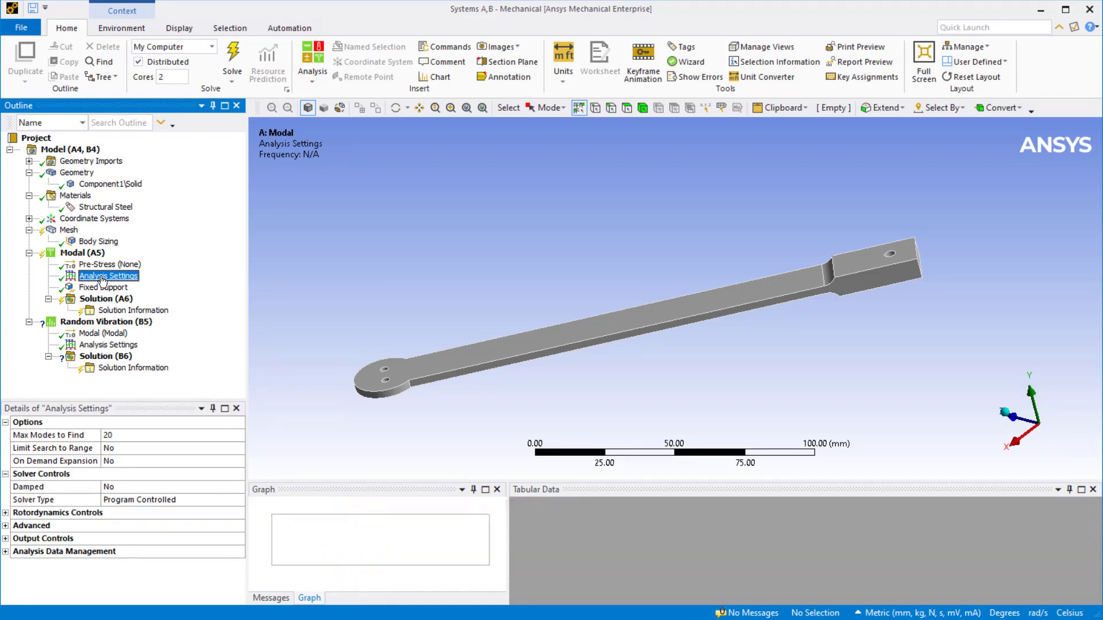
click(6, 537)
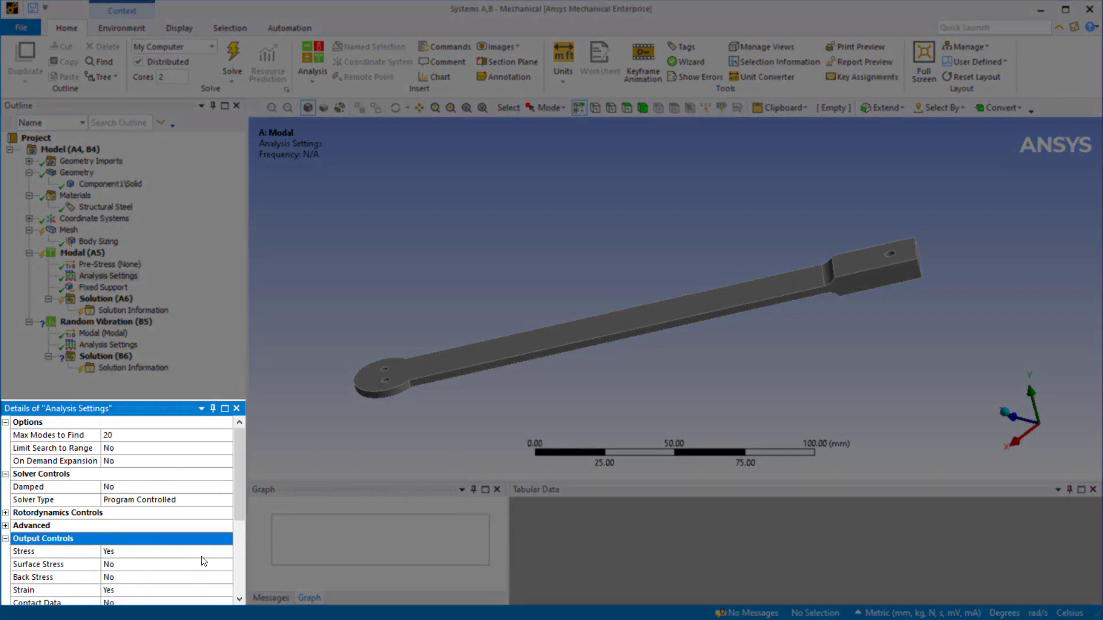
scroll(190, 558, down, 2)
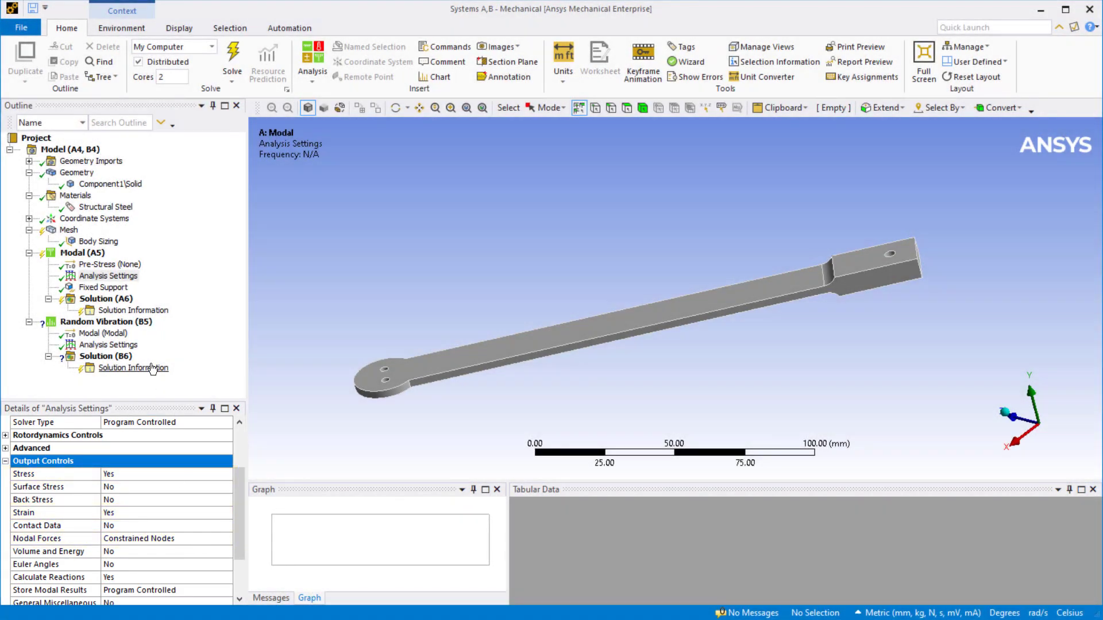
click(109, 287)
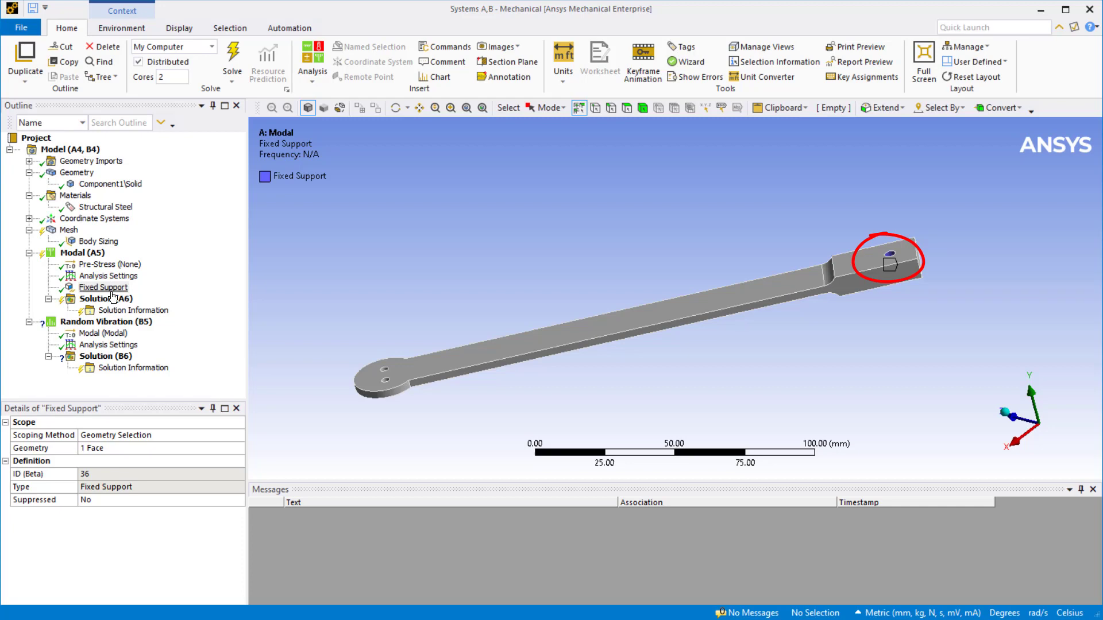
- Solve the modal analysis and scroll the frequency table to modes 13–20, ending at 15012 Hz
right_click(132, 299)
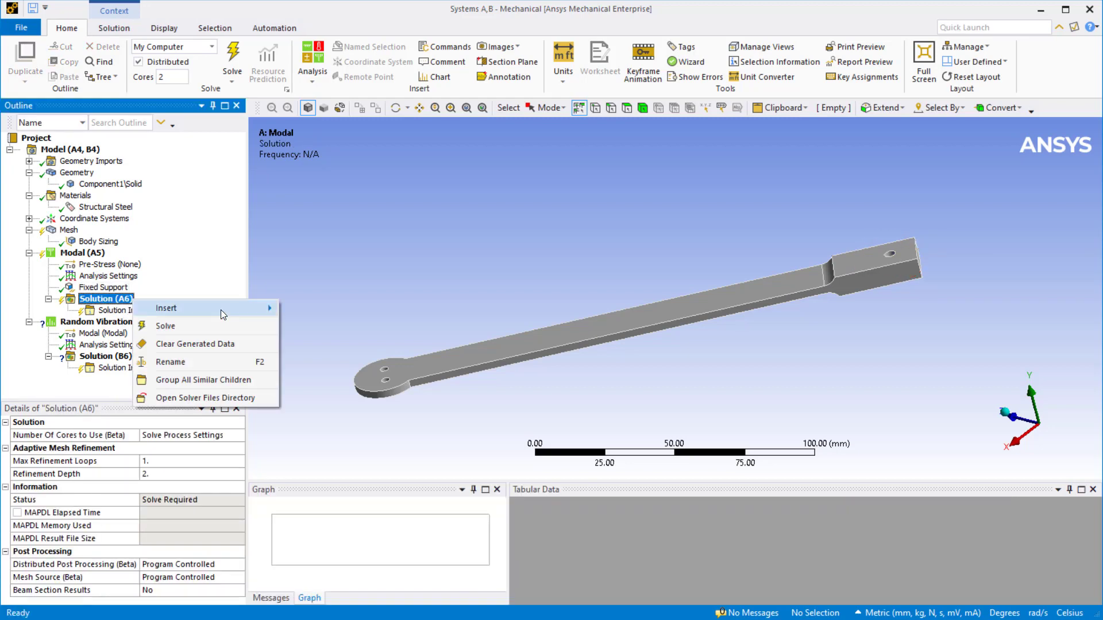
mouse_move(221, 309)
click(171, 320)
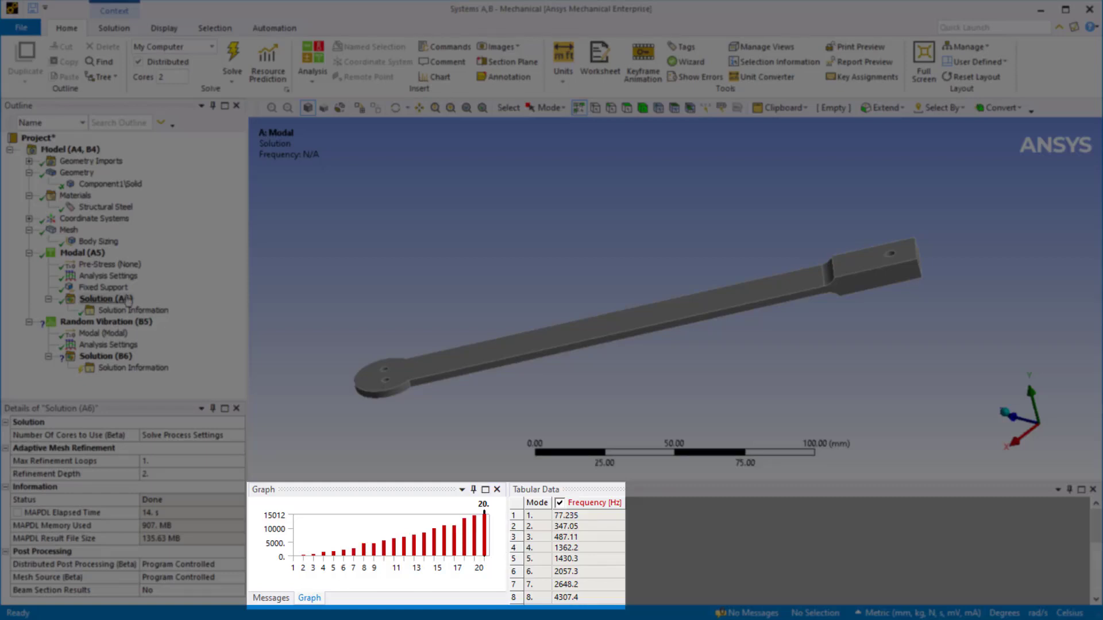
click(710, 581)
scroll(710, 581, down, 4)
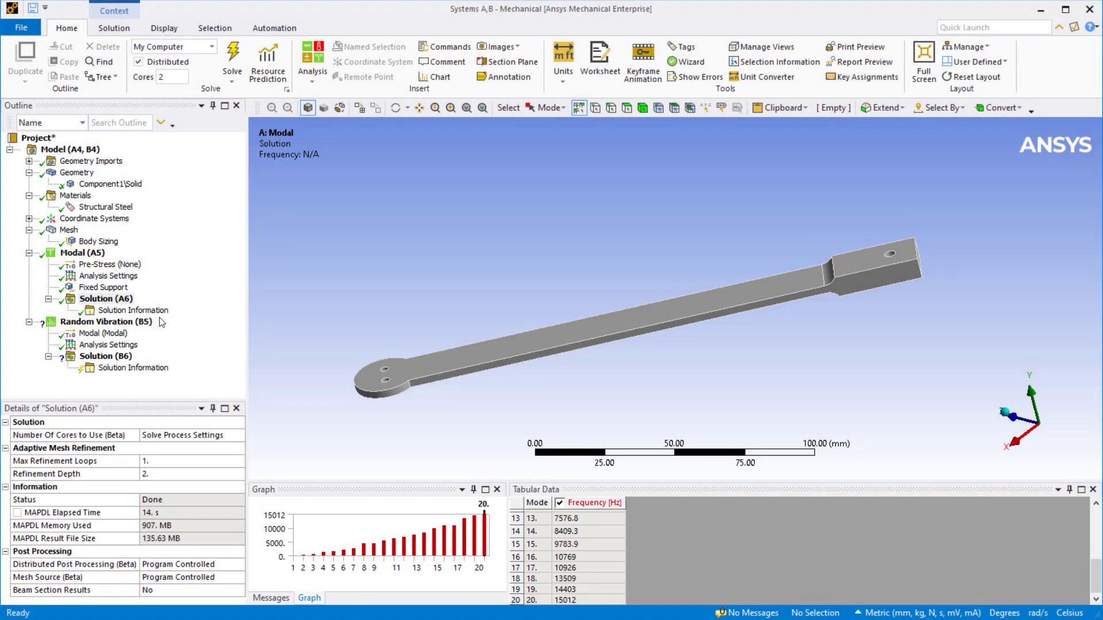
- Add a PSD G Acceleration excitation at the Fixed Support acting along the Y axis
right_click(148, 325)
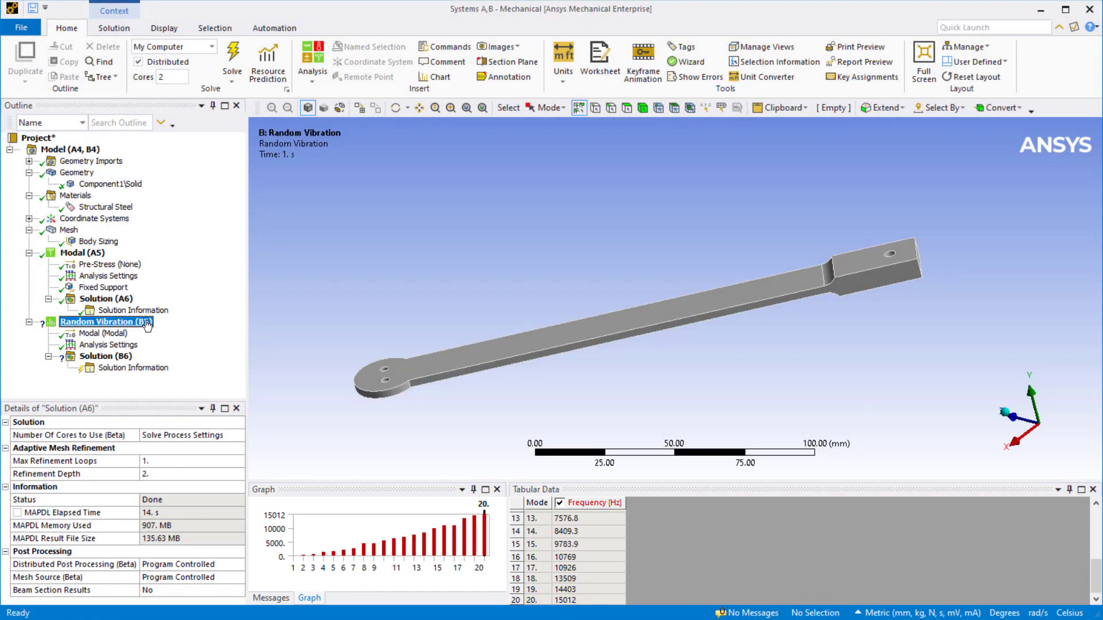
mouse_move(260, 332)
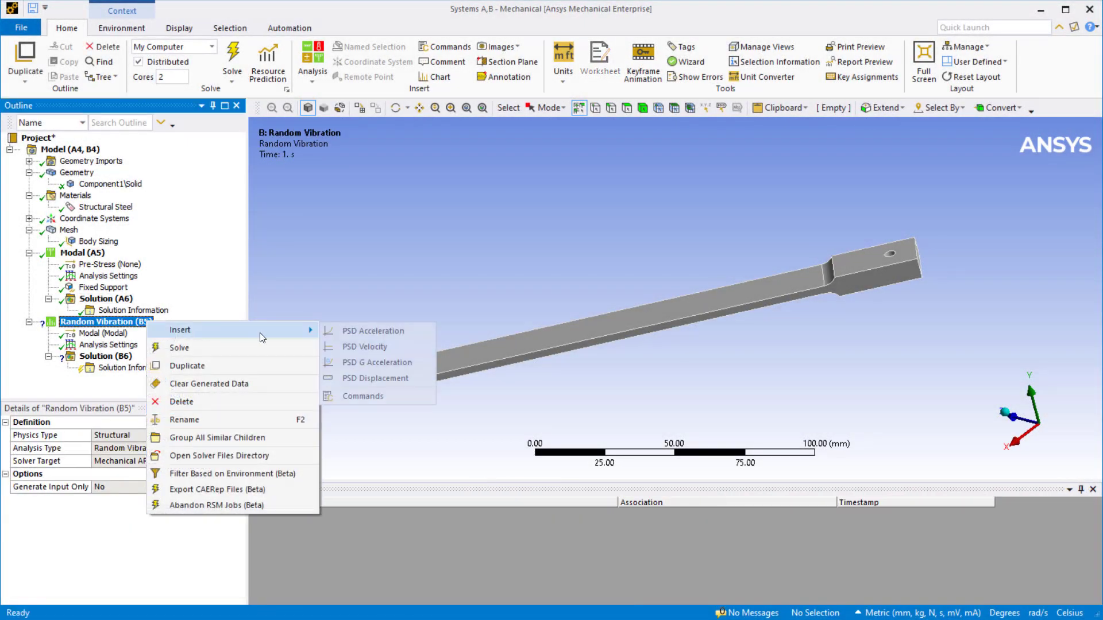
click(381, 360)
click(177, 437)
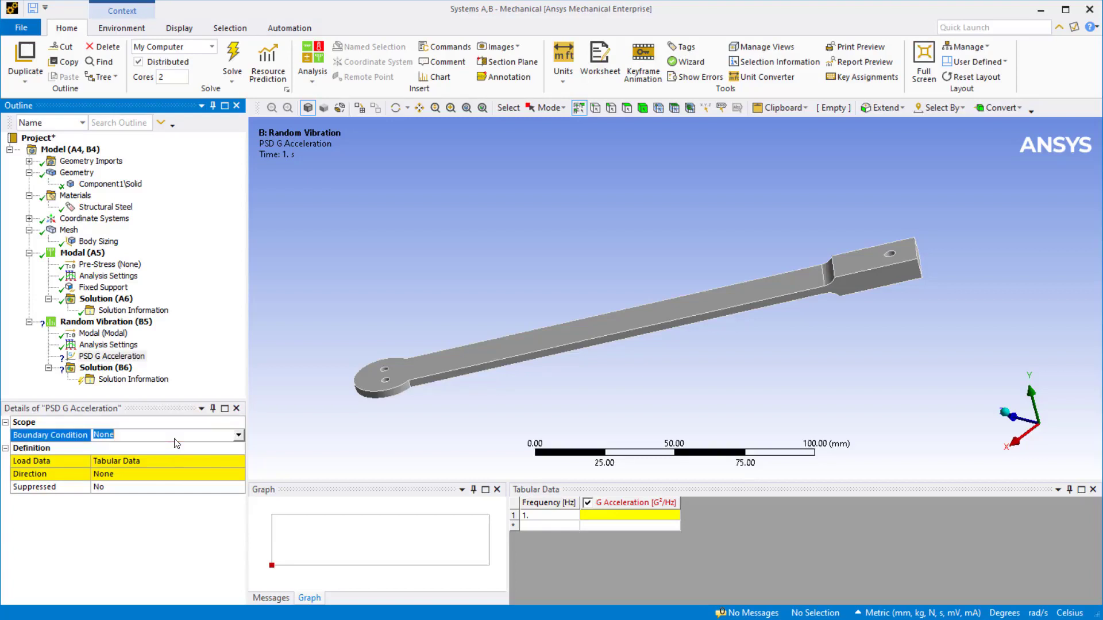
click(239, 436)
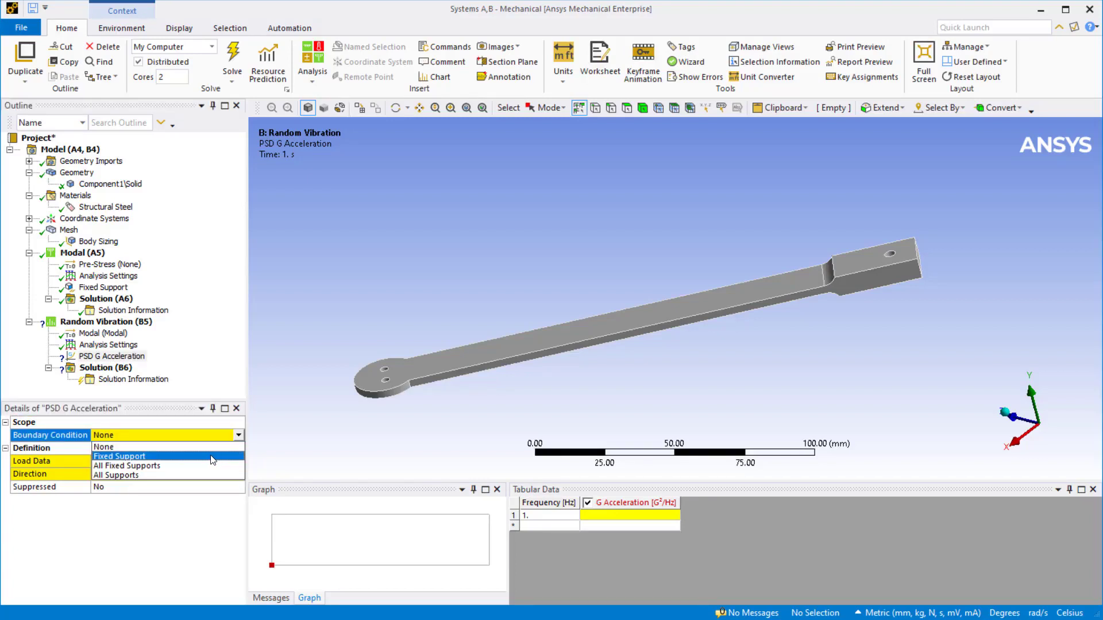
click(210, 457)
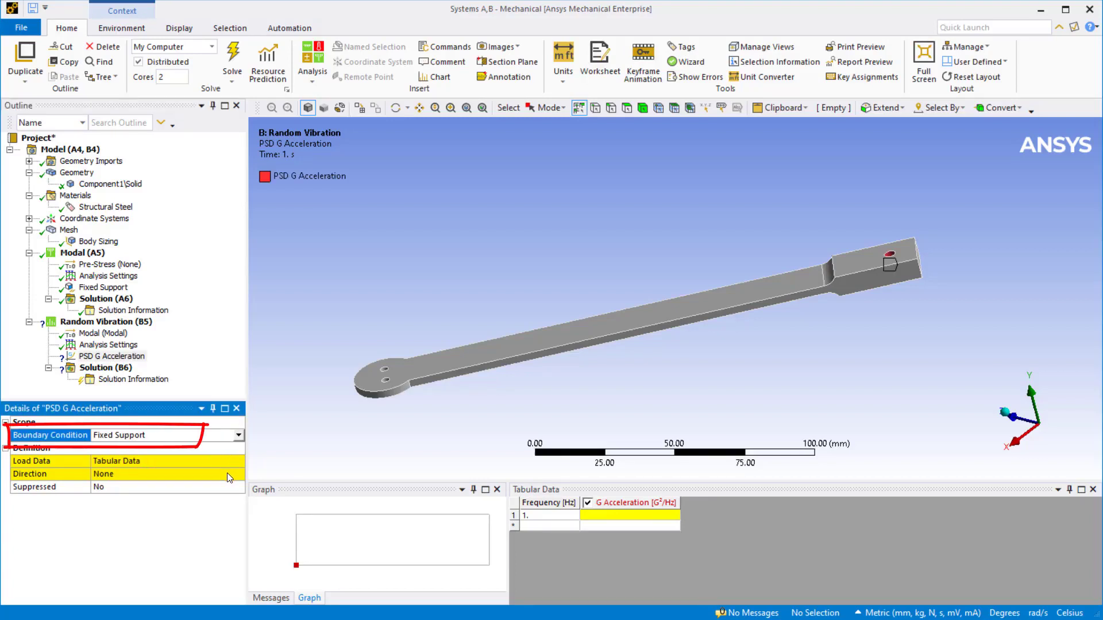
click(226, 473)
click(238, 474)
click(194, 505)
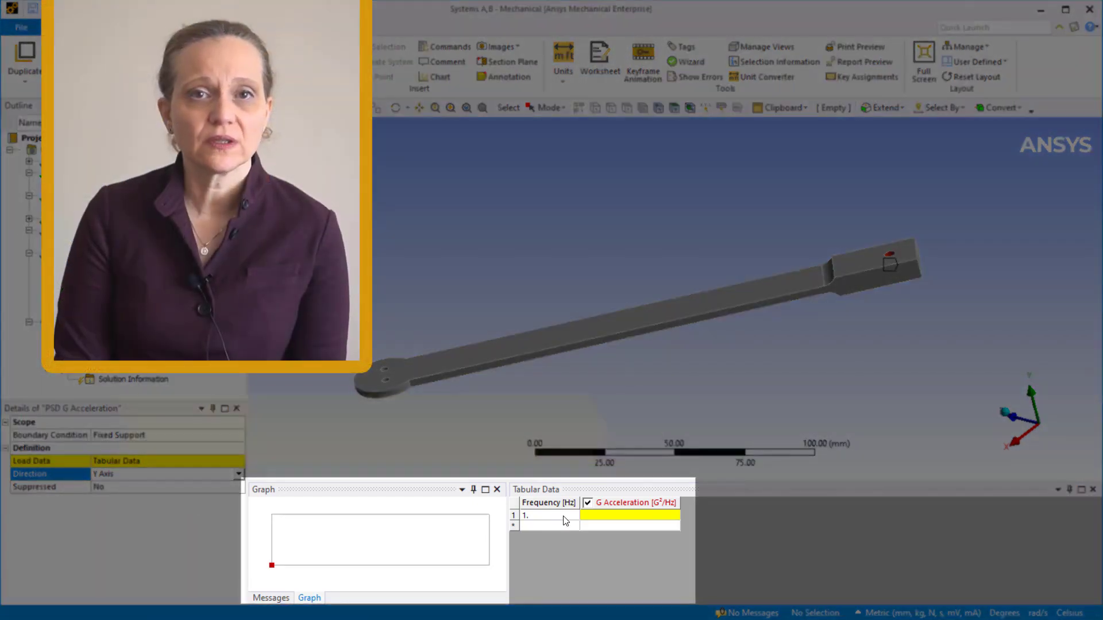
- Enter the PSD table: 50 Hz and 10000 Hz at 0.055 G²/Hz
click(565, 517)
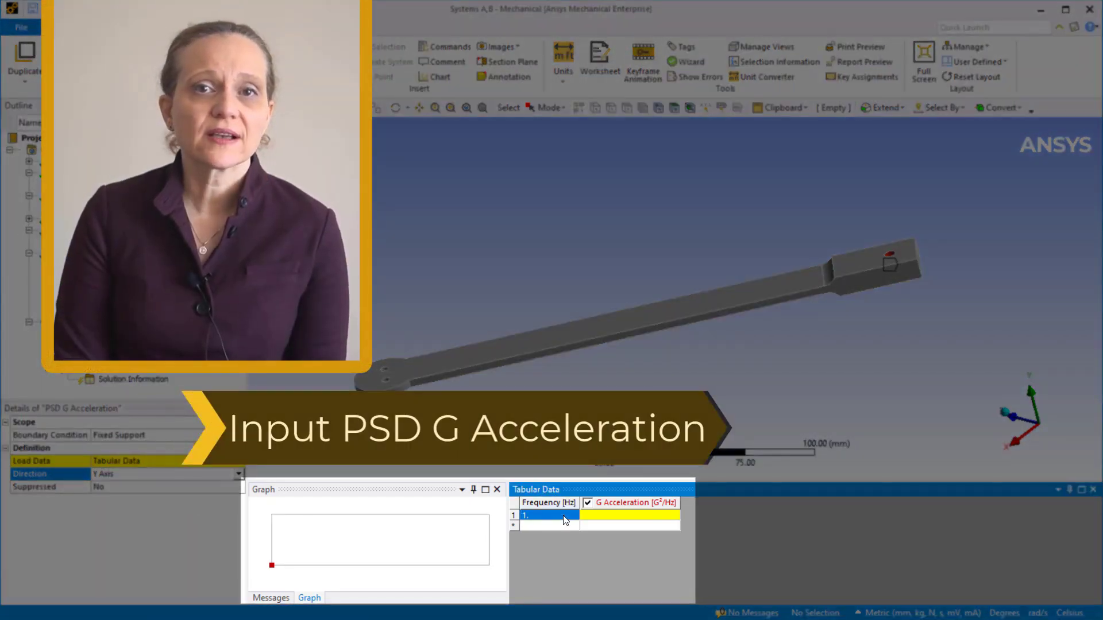
text(50)
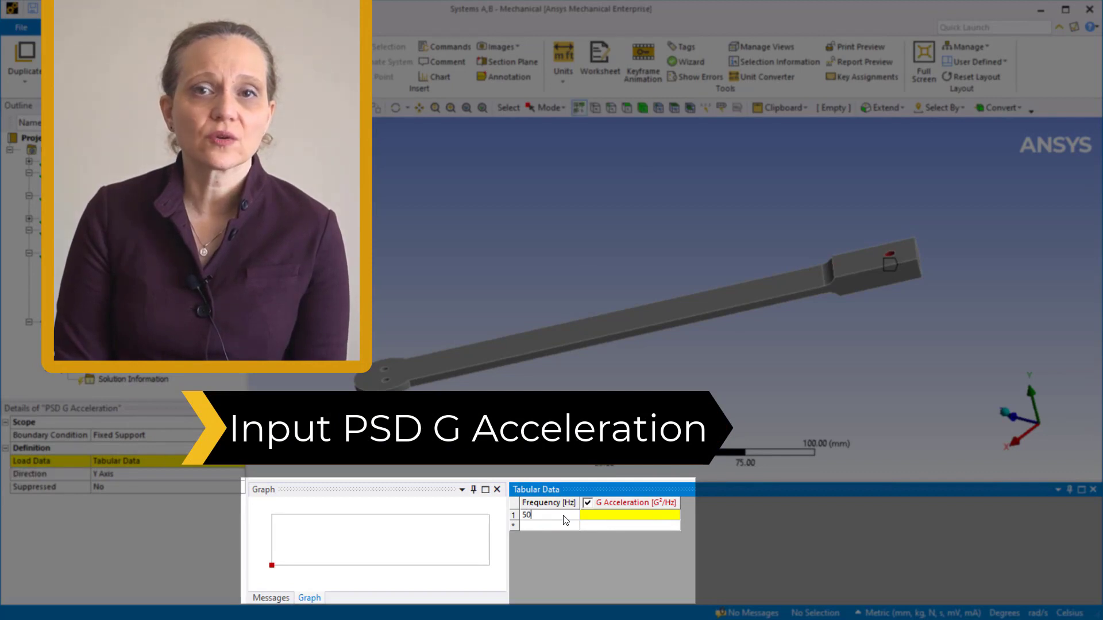
key(Return)
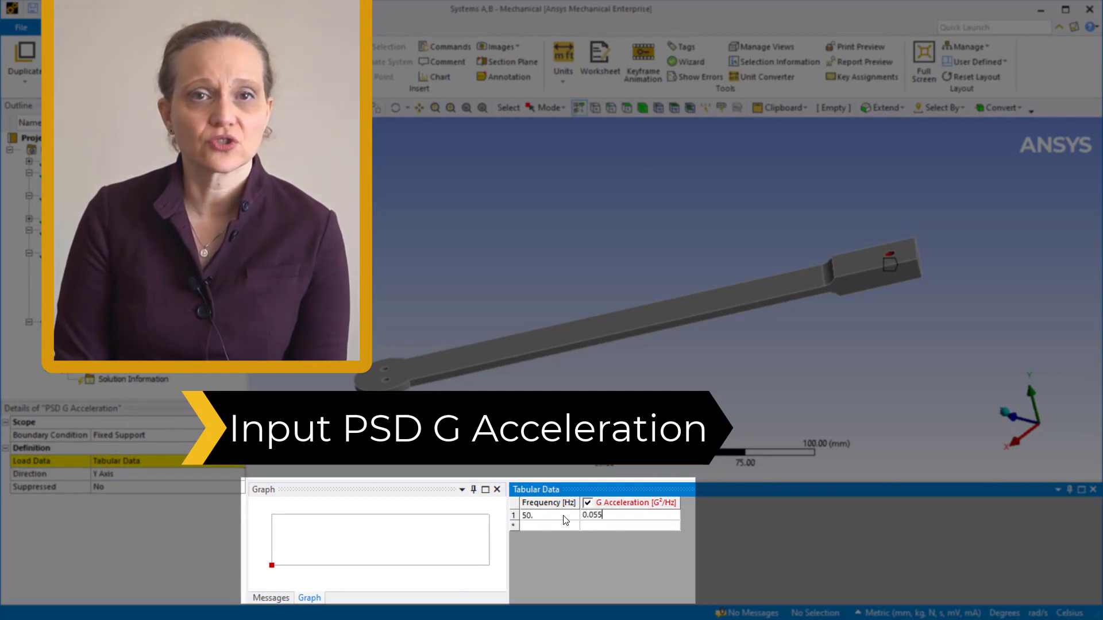
key(Return)
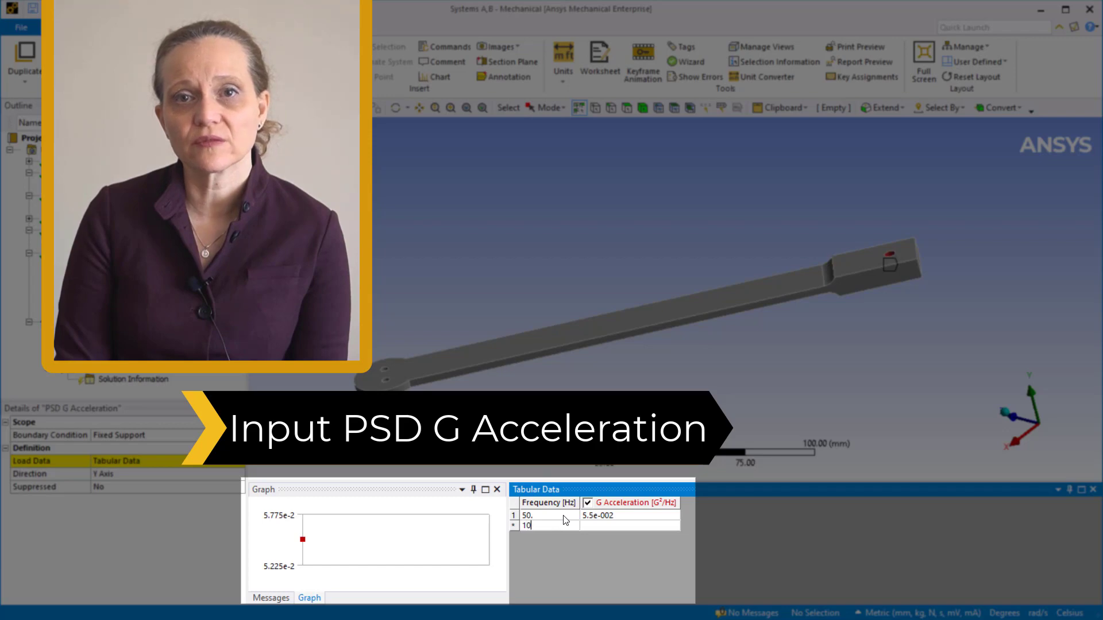
key(Return)
text(0.)
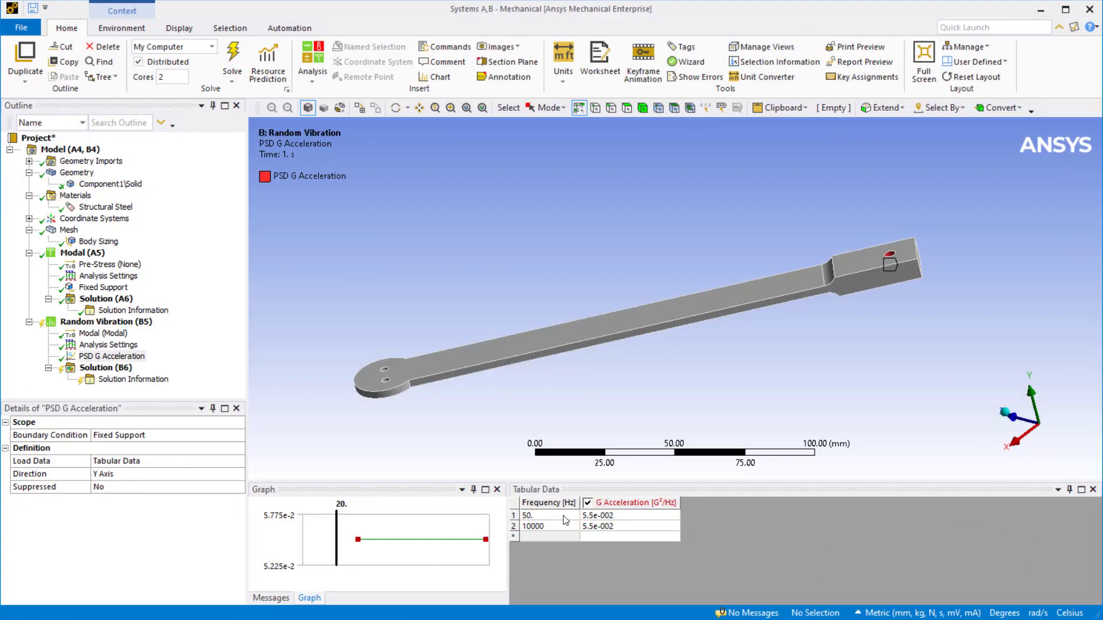
- Set Calculate Velocity and Calculate Acceleration to Yes in the analysis settings
click(108, 344)
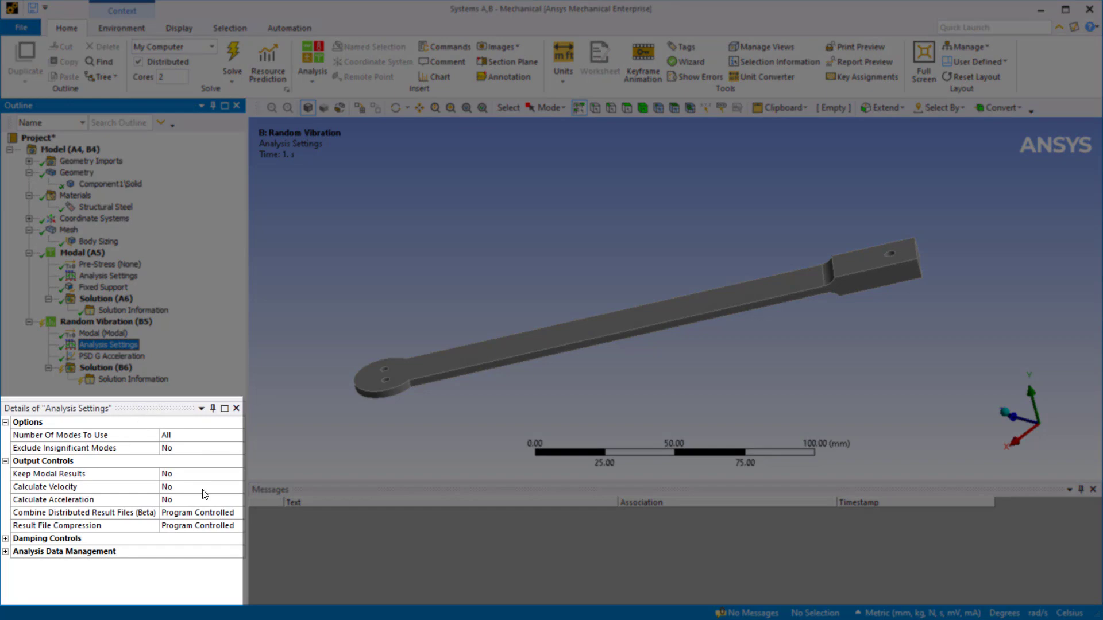
click(203, 488)
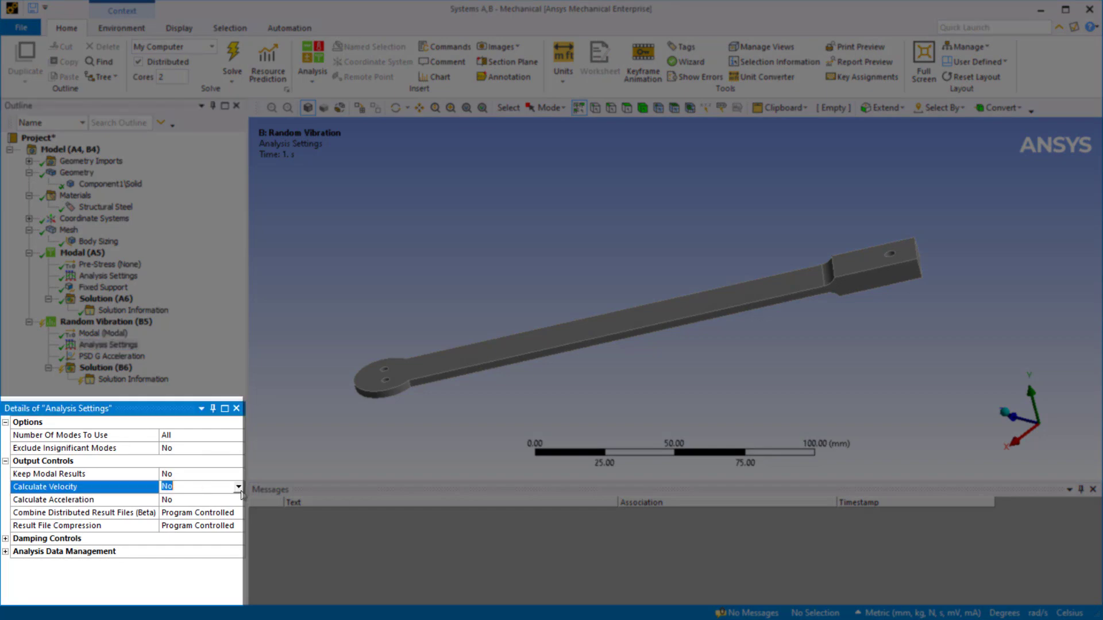
click(237, 487)
click(220, 507)
click(236, 500)
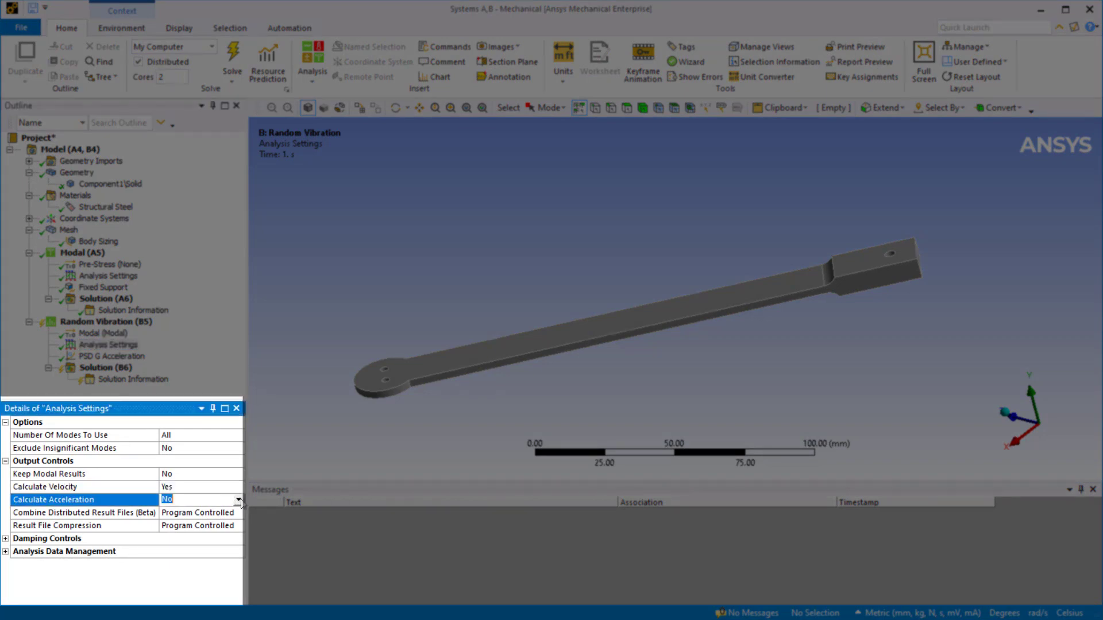
click(238, 500)
click(226, 520)
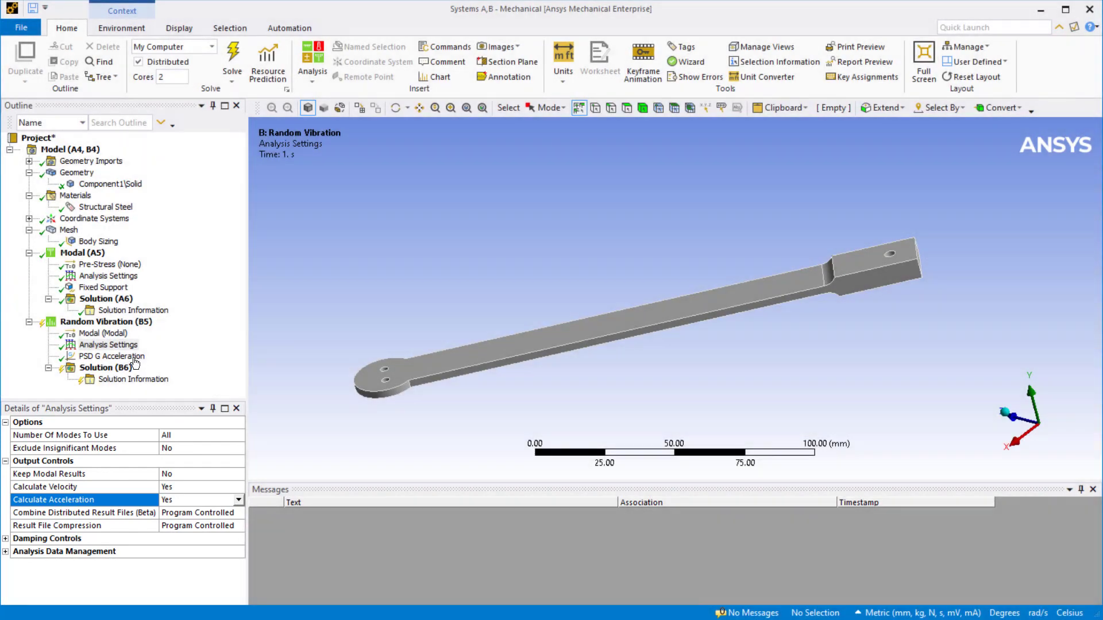
- Solve the random vibration analysis and insert a first Equivalent Stress result
right_click(129, 323)
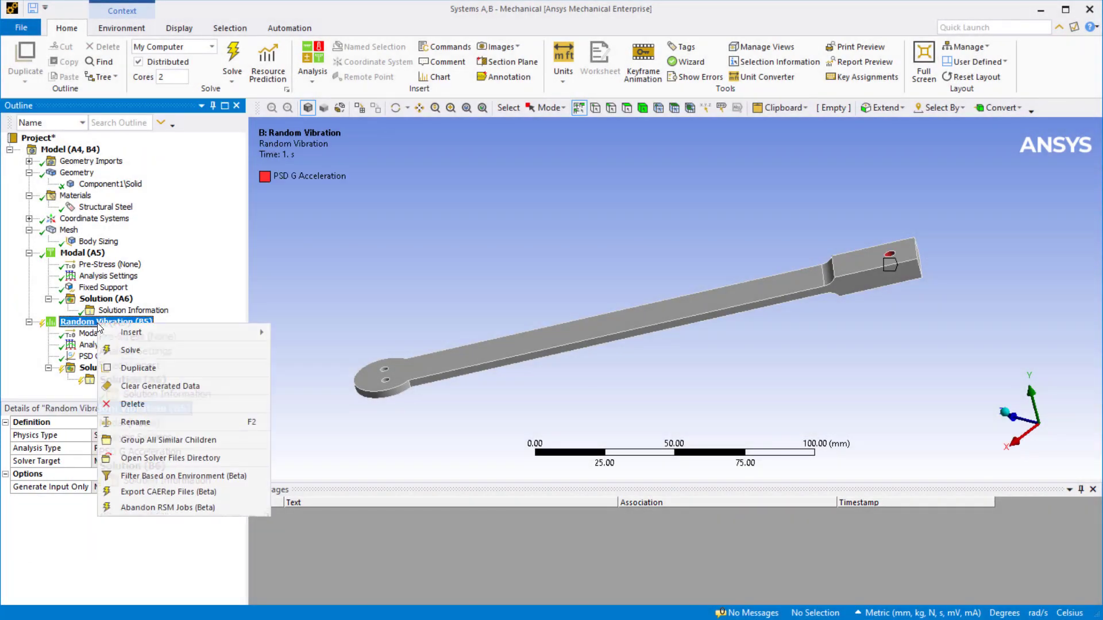
click(135, 348)
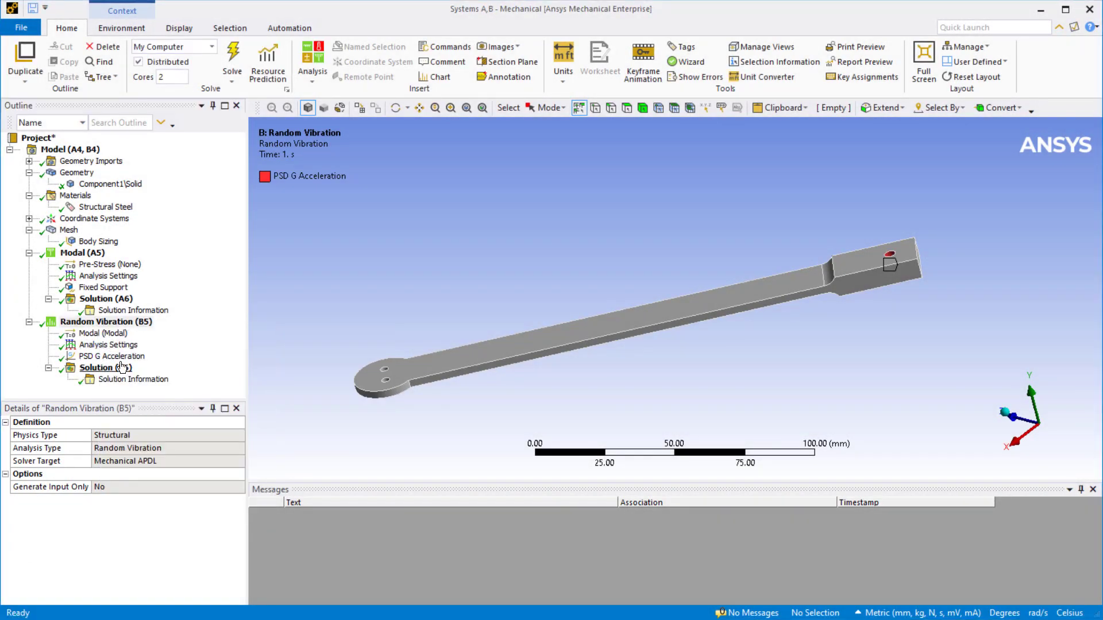
right_click(121, 371)
mouse_move(189, 373)
mouse_move(322, 408)
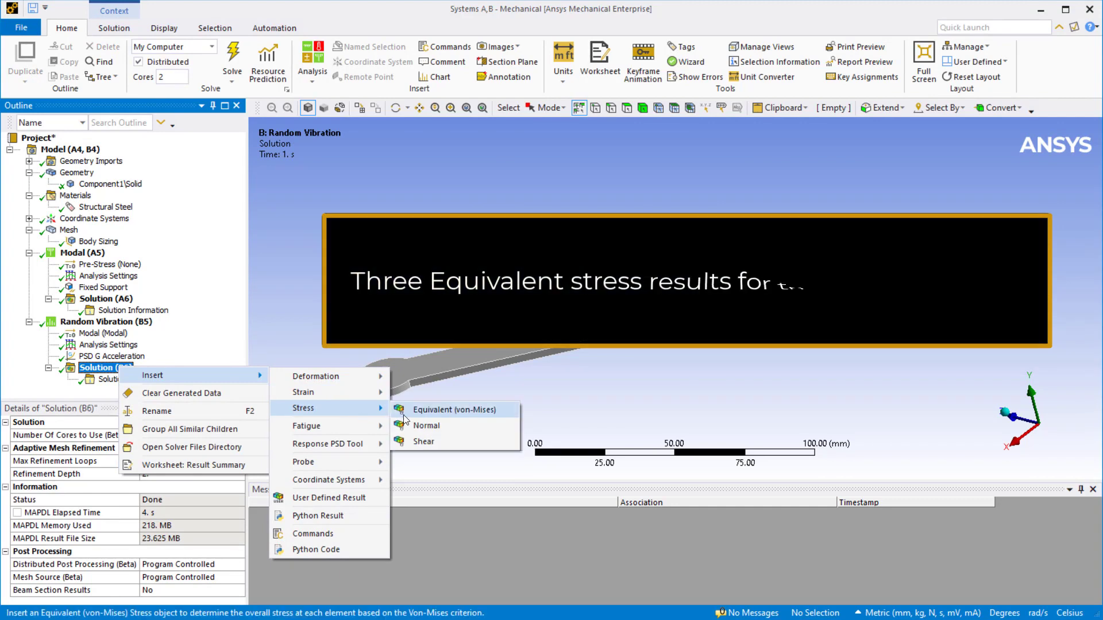
click(453, 407)
- Insert two more Equivalent Stress results under the Random Vibration solution
right_click(122, 368)
mouse_move(232, 379)
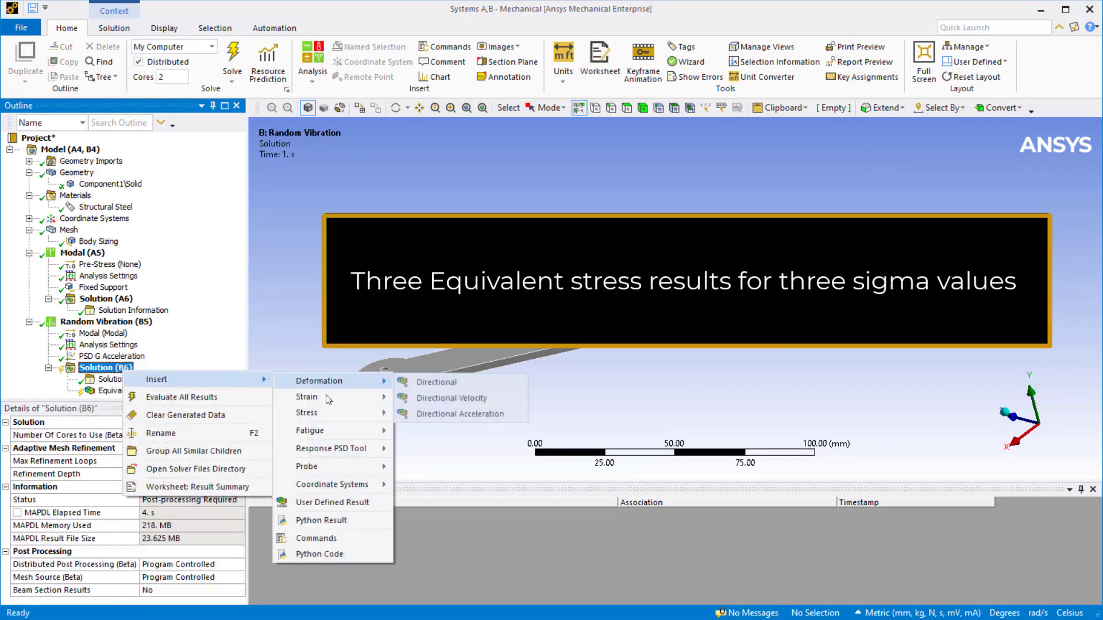
mouse_move(322, 413)
click(411, 415)
right_click(98, 356)
mouse_move(233, 367)
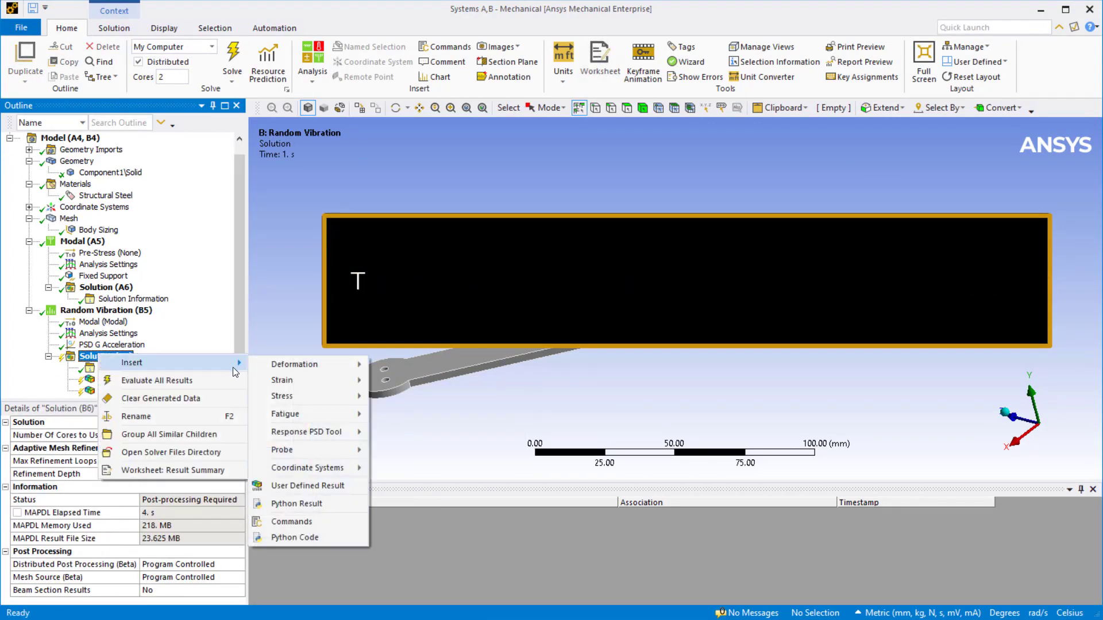
mouse_move(289, 403)
click(382, 397)
- Set Equivalent Stress 2 to 2 Sigma and Equivalent Stress 3 to 3 Sigma scale factor
click(132, 379)
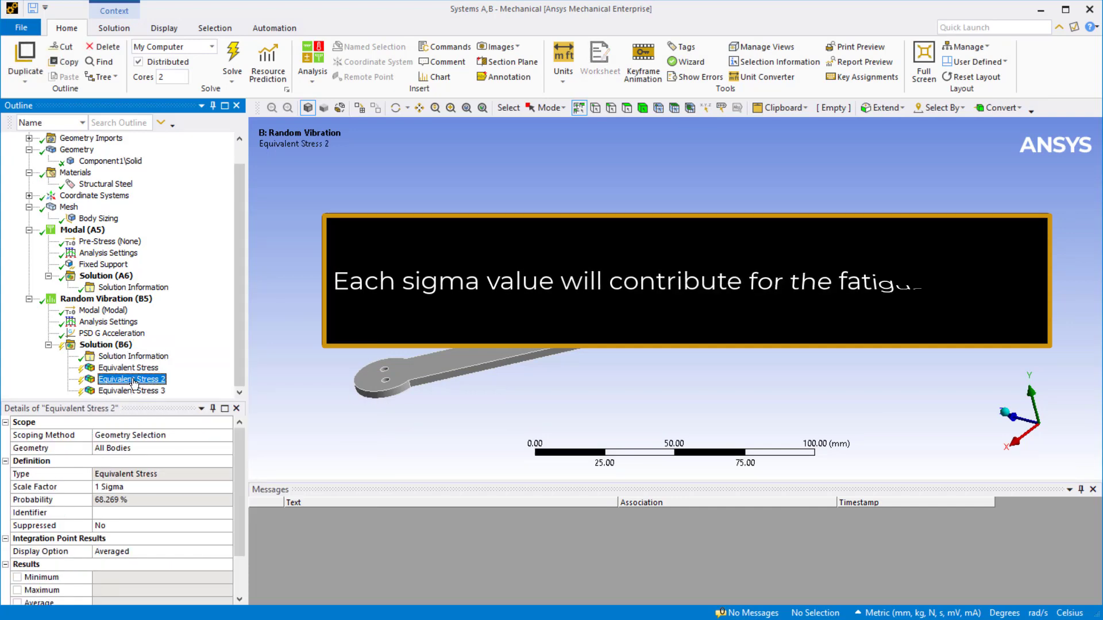
click(199, 488)
click(219, 488)
click(144, 508)
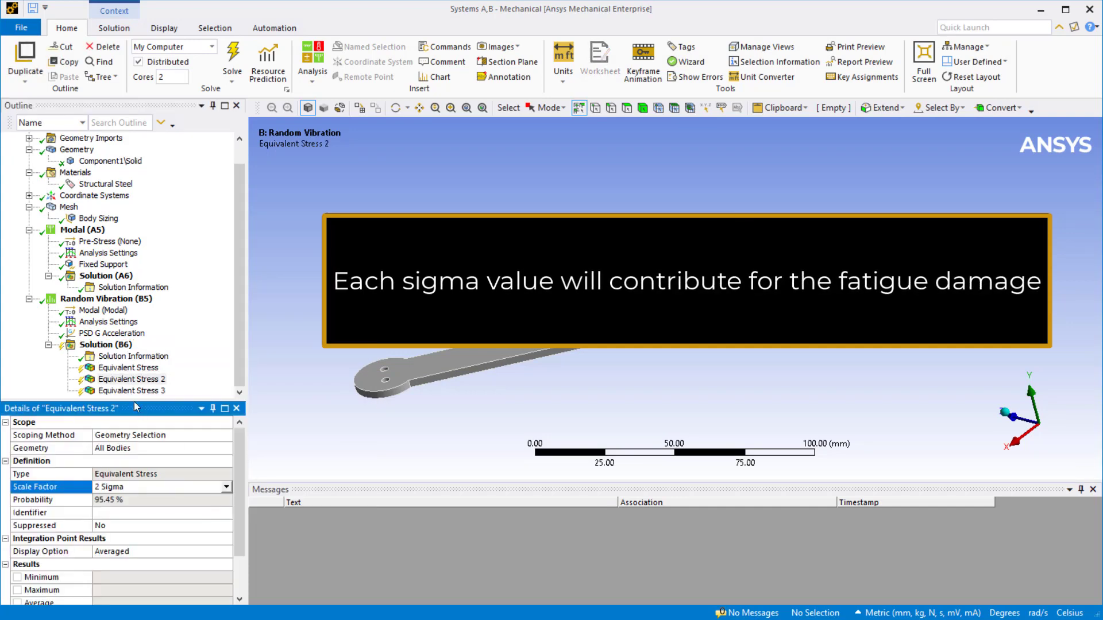
click(131, 391)
click(220, 489)
click(226, 488)
click(143, 525)
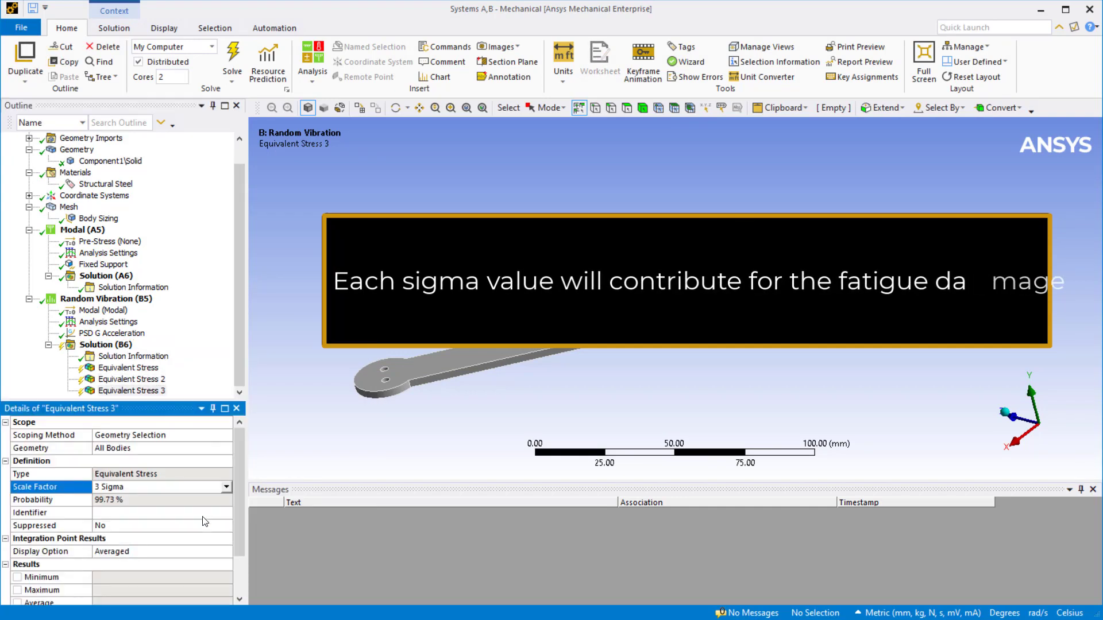
click(106, 346)
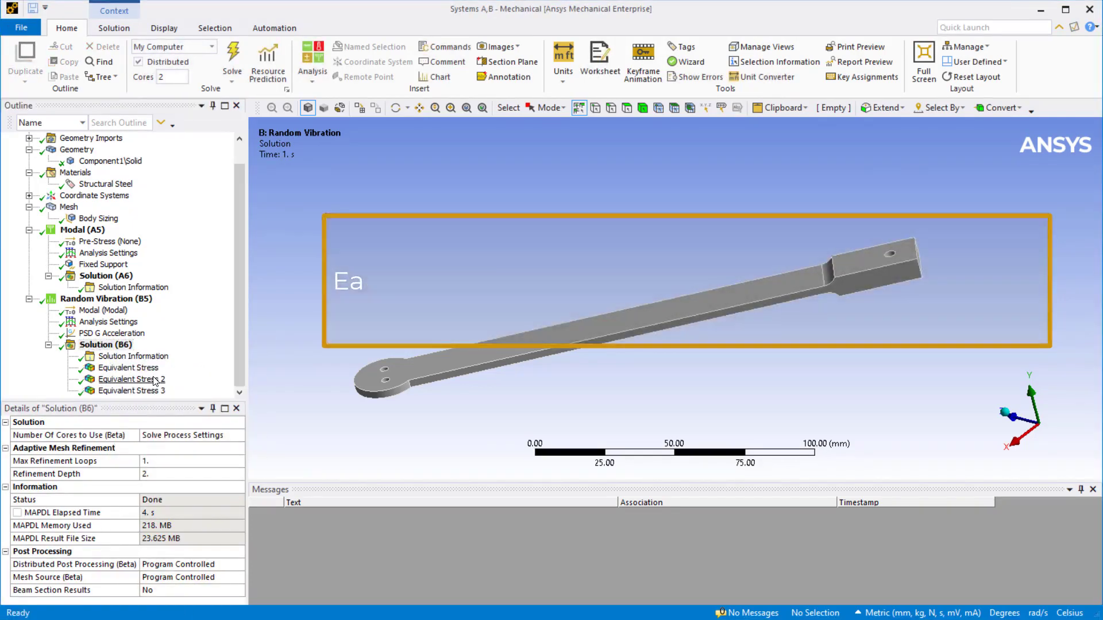
- View the 1, 2 and 3 Sigma stress contours, maximums 38.688, 77.377 and 116.06 MPa
click(142, 369)
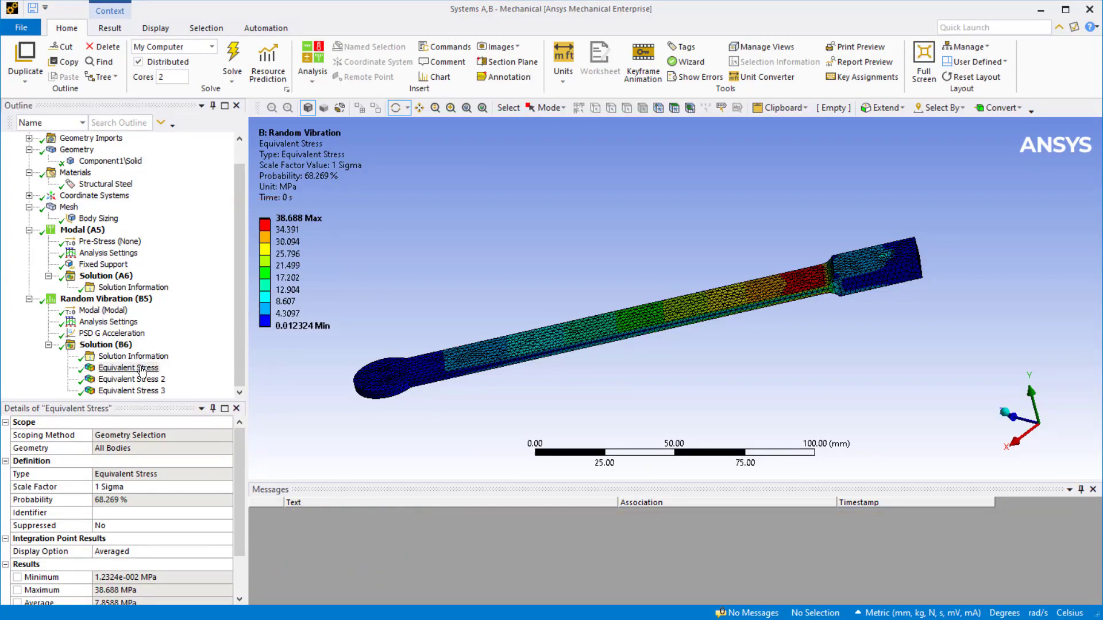
click(156, 381)
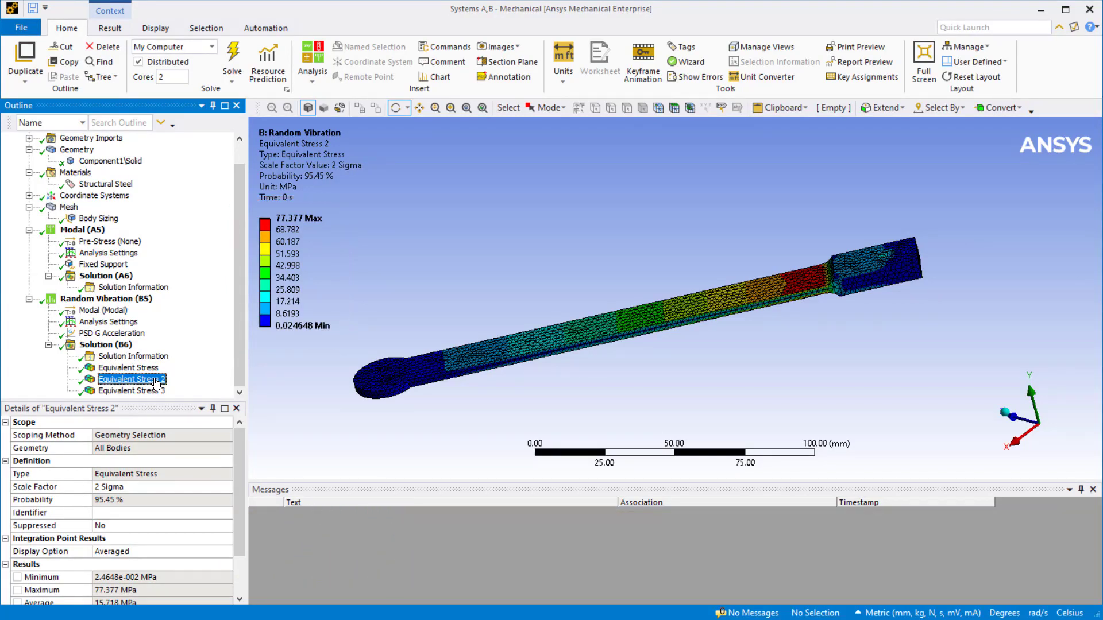
click(132, 391)
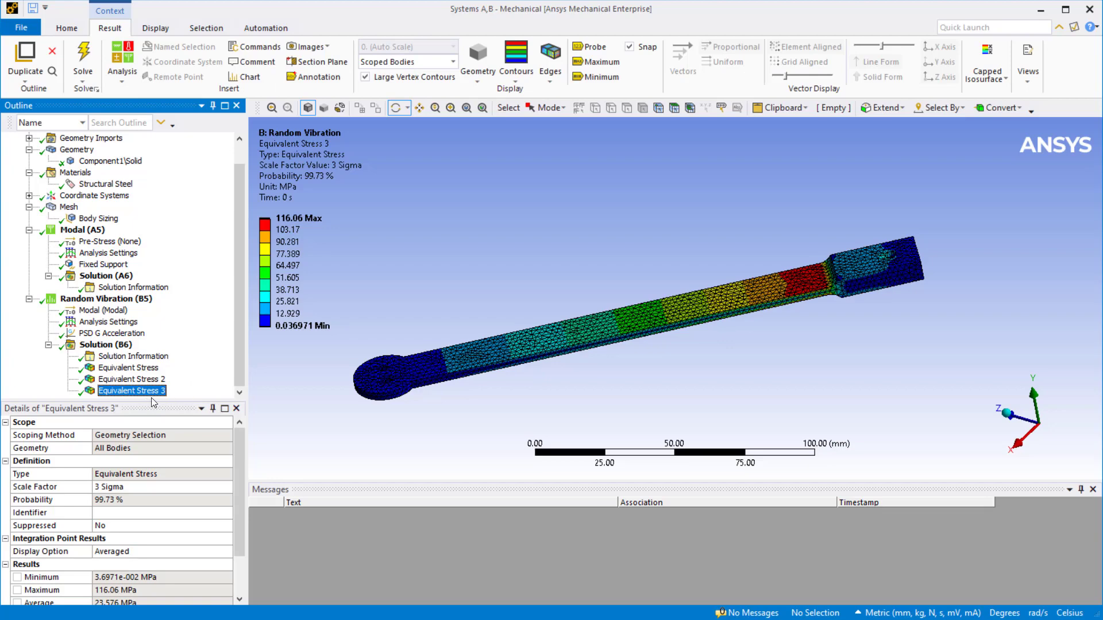
- Insert a Fatigue Tool under Solution (B6), using Steinberg method and 1 s exposure
right_click(126, 345)
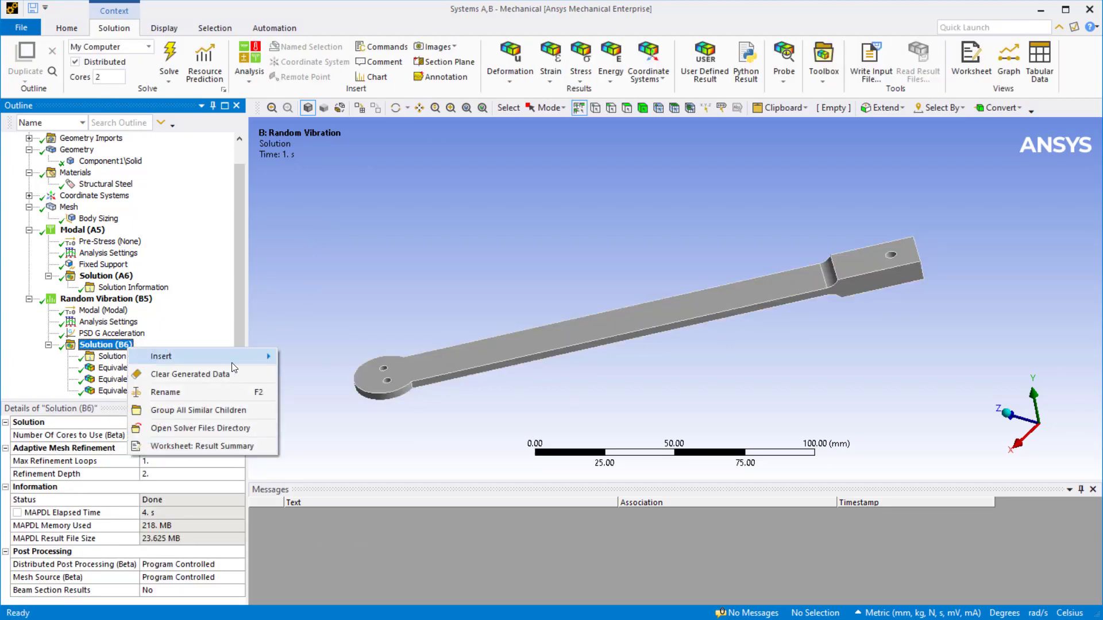
mouse_move(232, 359)
mouse_move(375, 408)
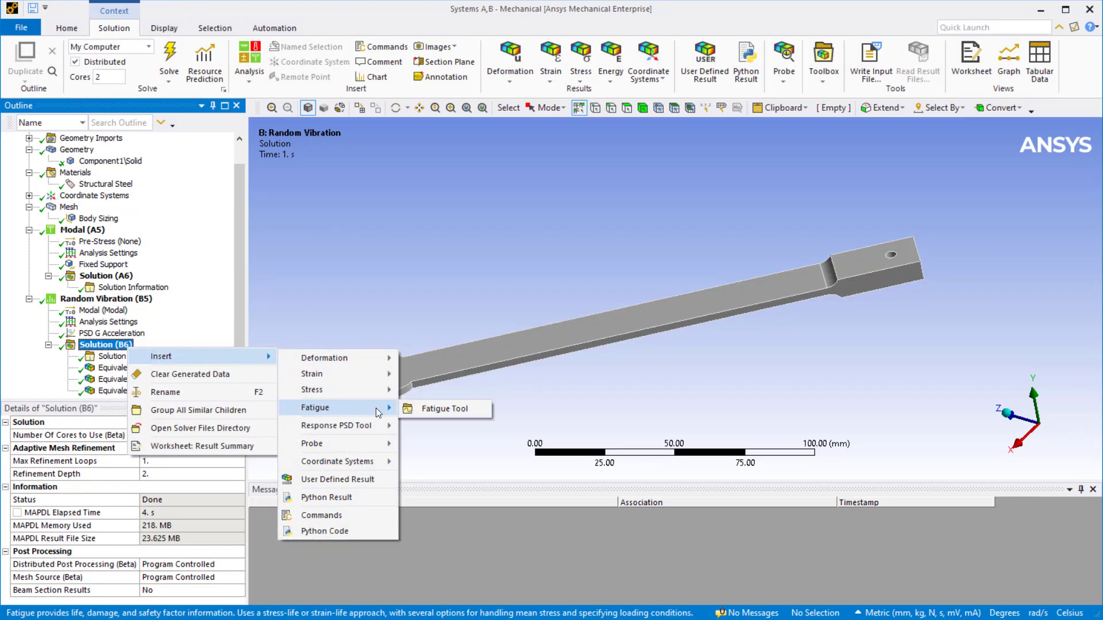
click(428, 408)
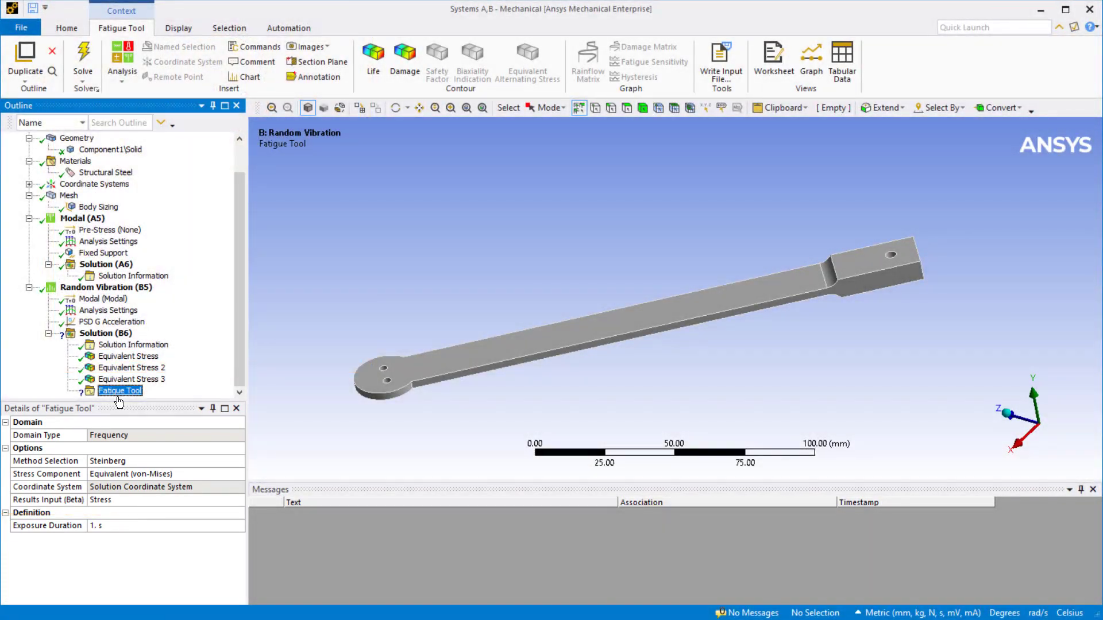
- Add and evaluate a fatigue Life result, labelling the 86186 s minimum life
right_click(119, 398)
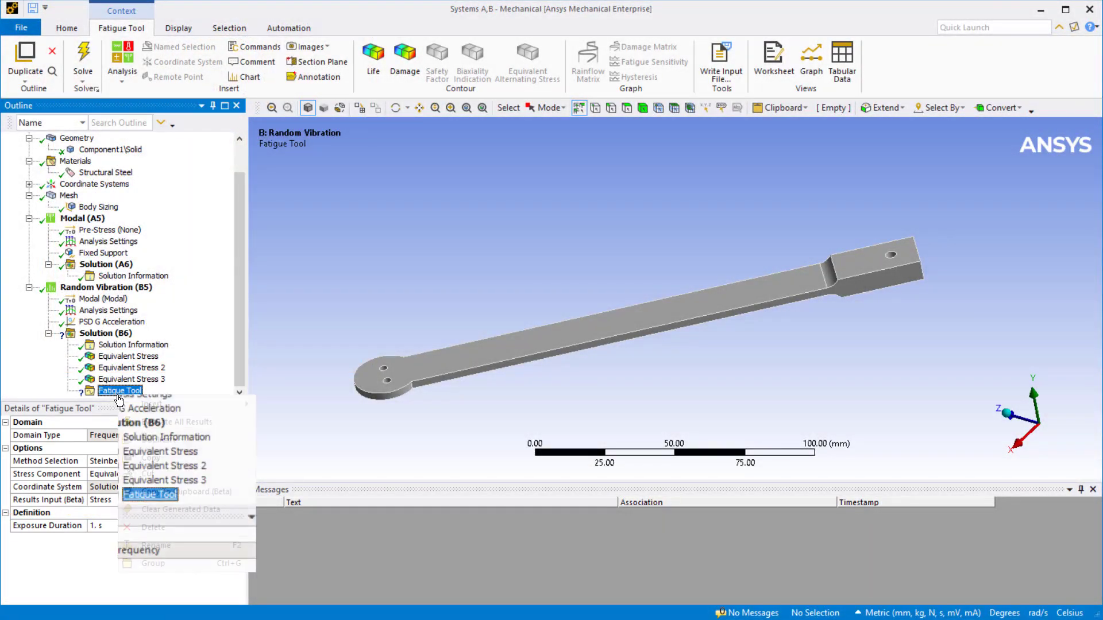
mouse_move(181, 404)
click(267, 405)
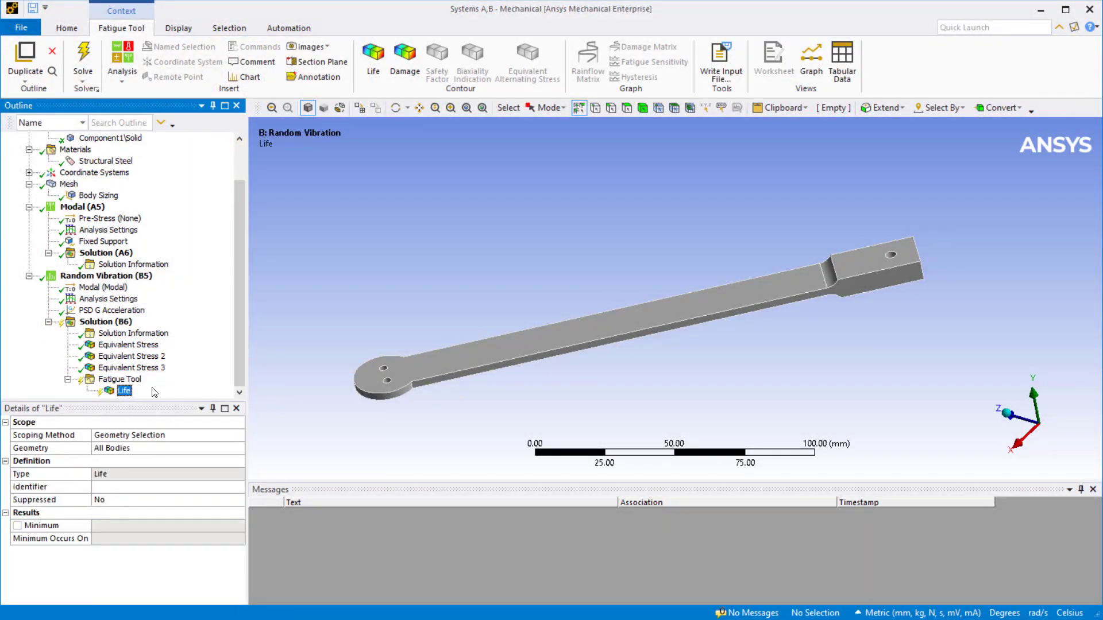
right_click(125, 393)
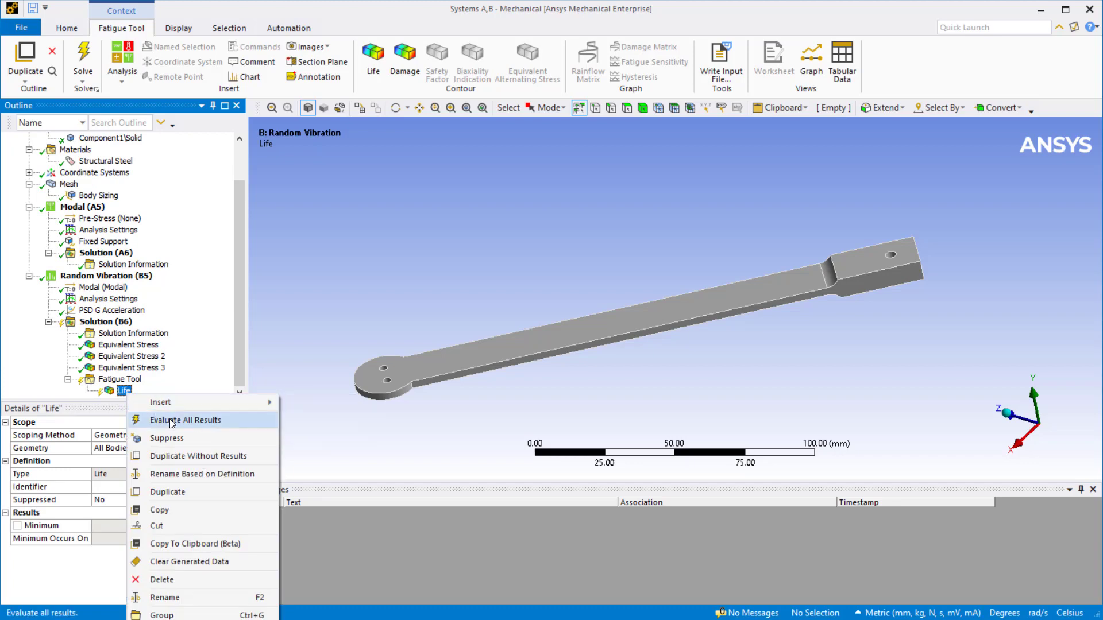
click(170, 419)
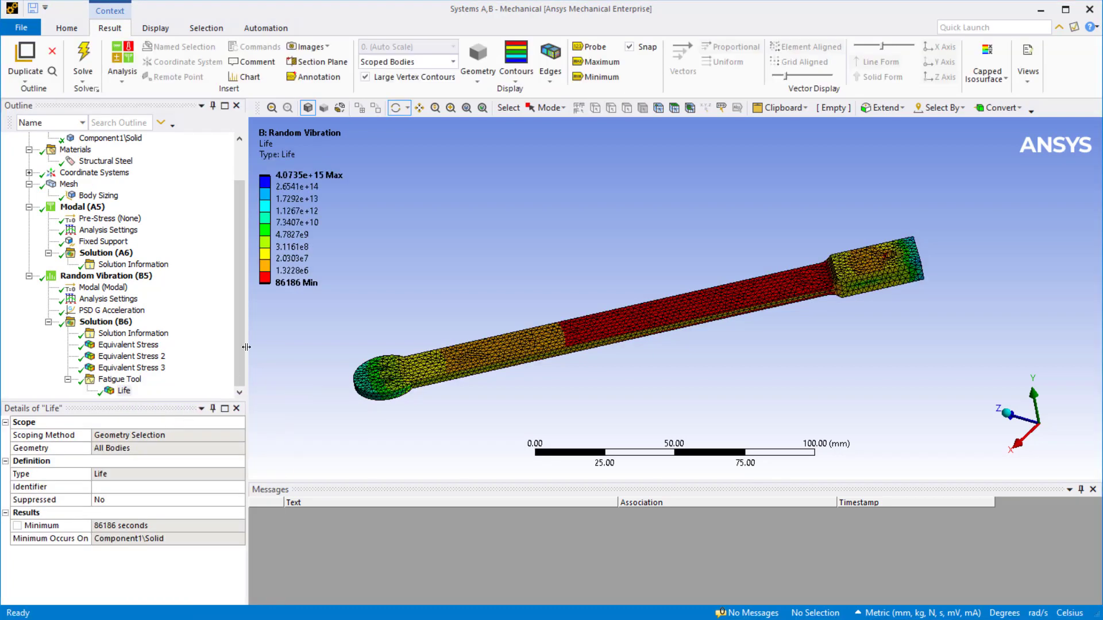
click(599, 87)
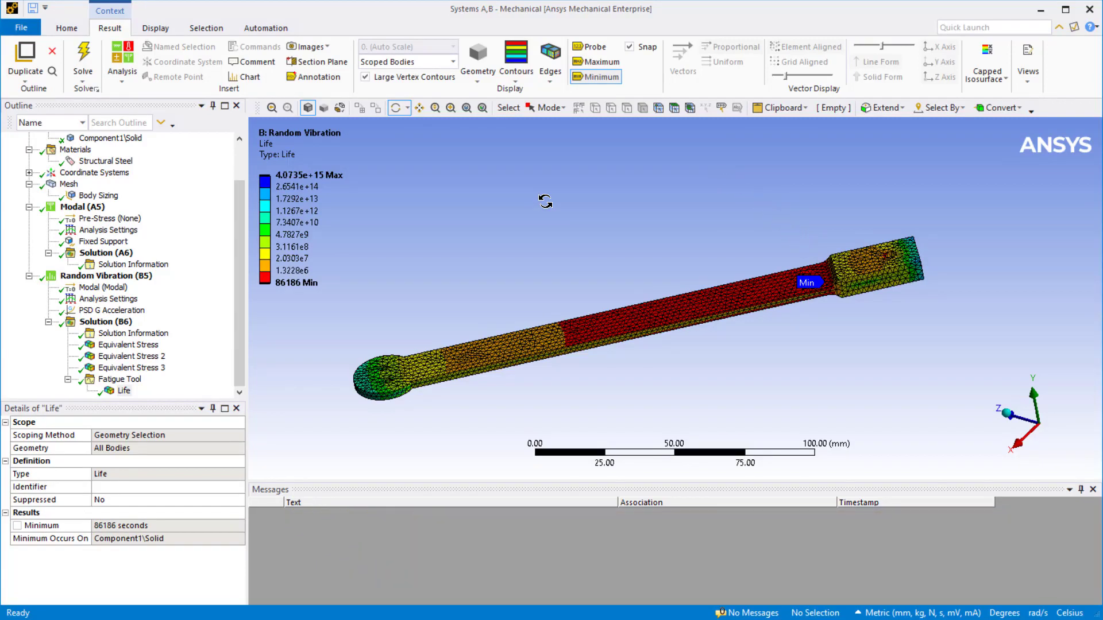
- Add and evaluate a fatigue Damage result, labelling the 1.1603e-5 maximum damage
right_click(120, 381)
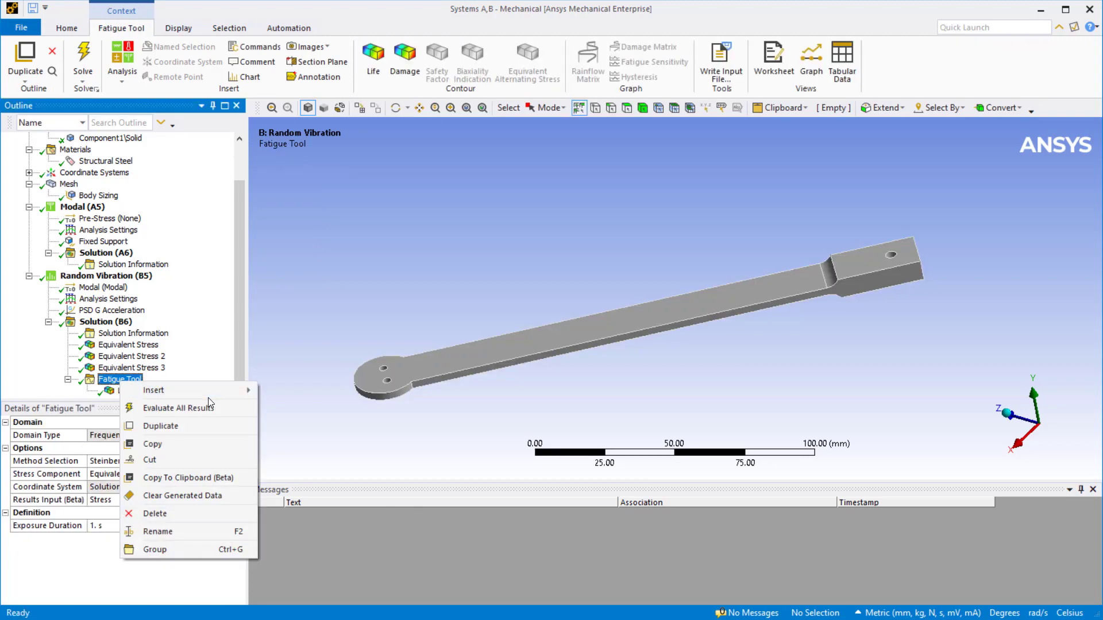
mouse_move(233, 394)
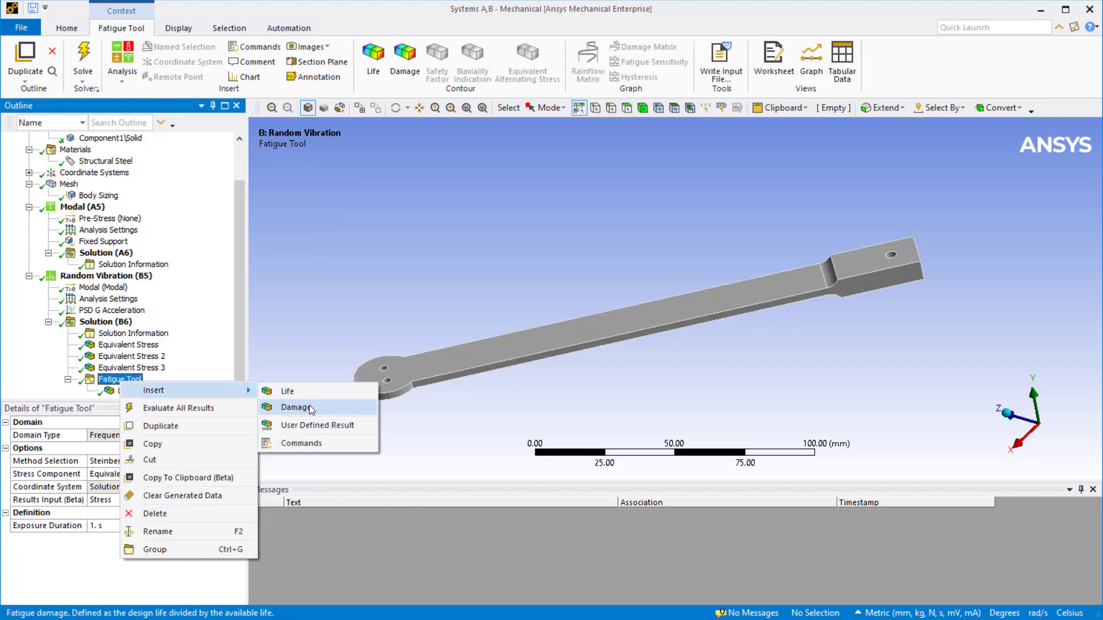
click(310, 406)
right_click(130, 399)
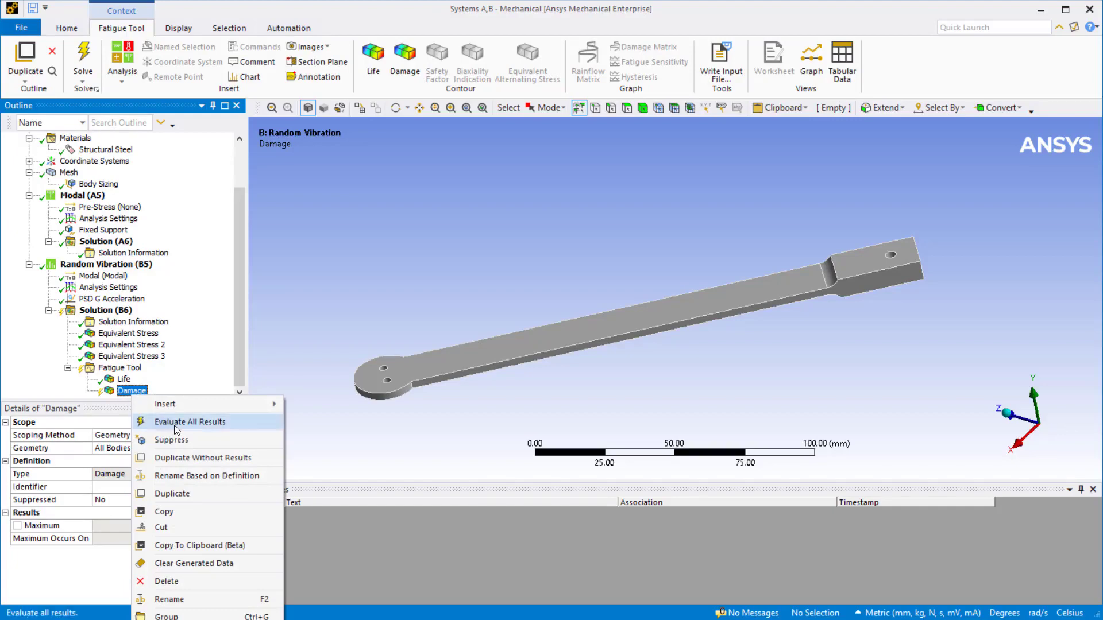
click(174, 425)
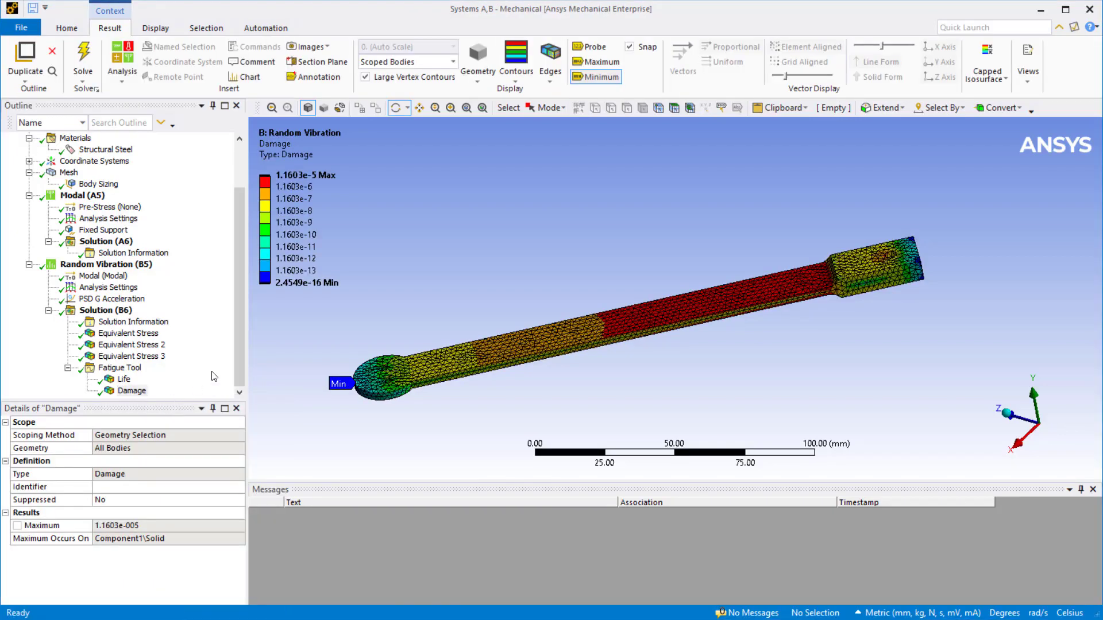
click(585, 63)
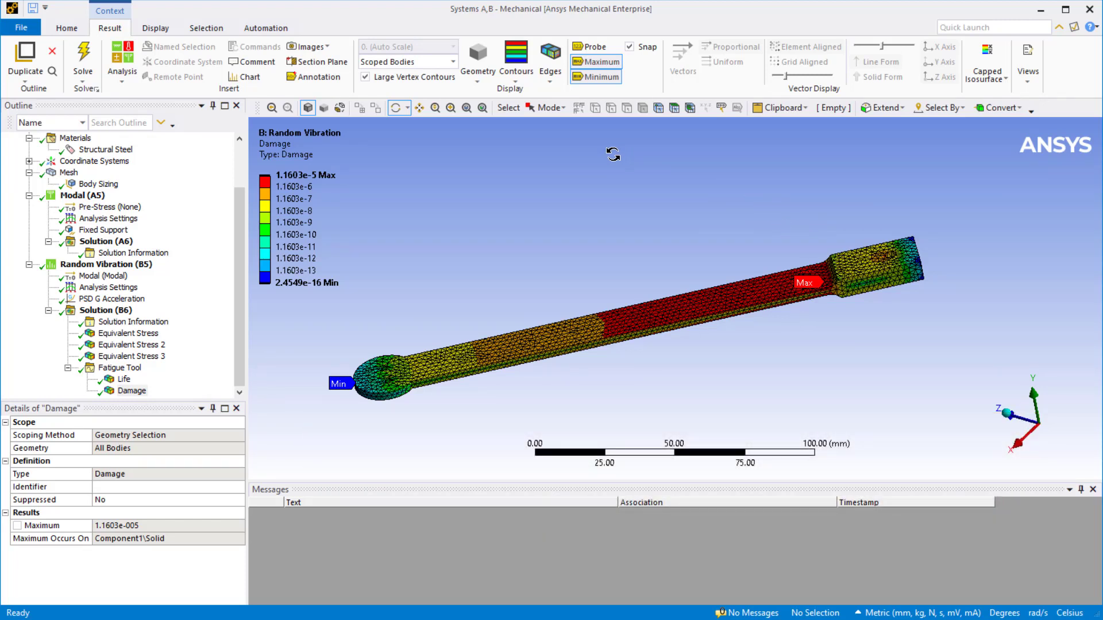
- Insert Fatigue Tool 2 under Solution (B6) with a 1000 s exposure duration
click(103, 311)
right_click(103, 311)
mouse_move(224, 322)
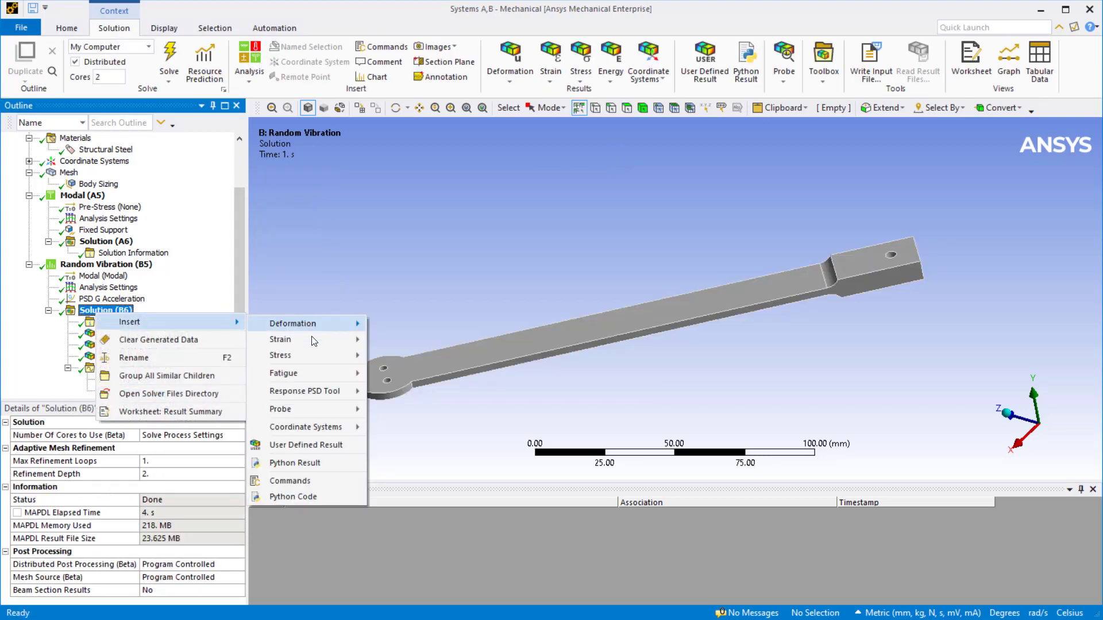
mouse_move(322, 373)
click(411, 371)
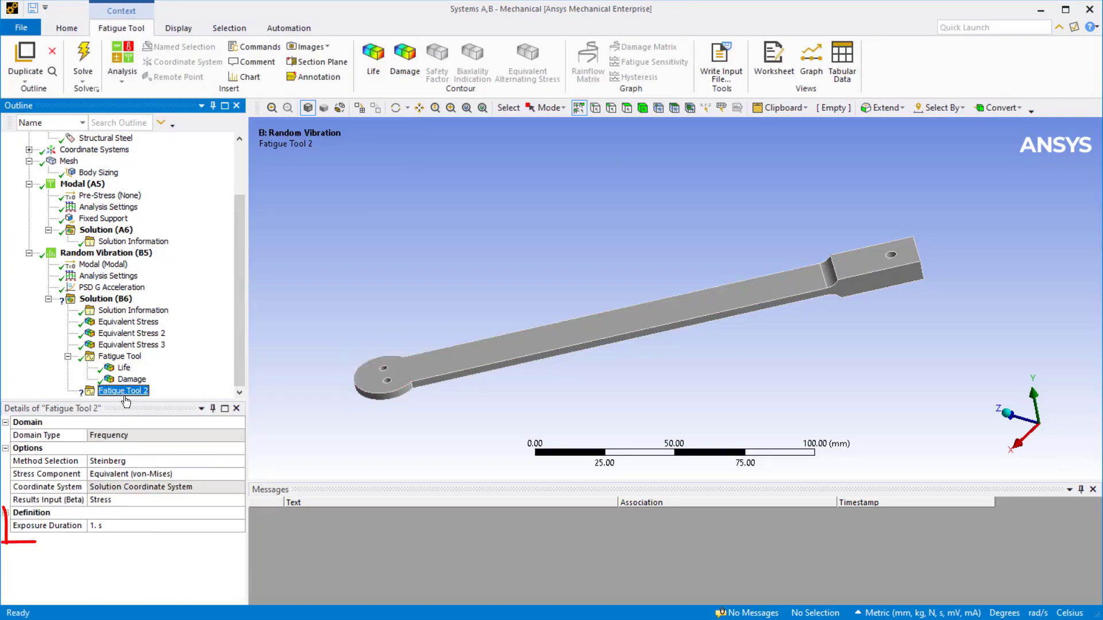
click(116, 525)
text(1000)
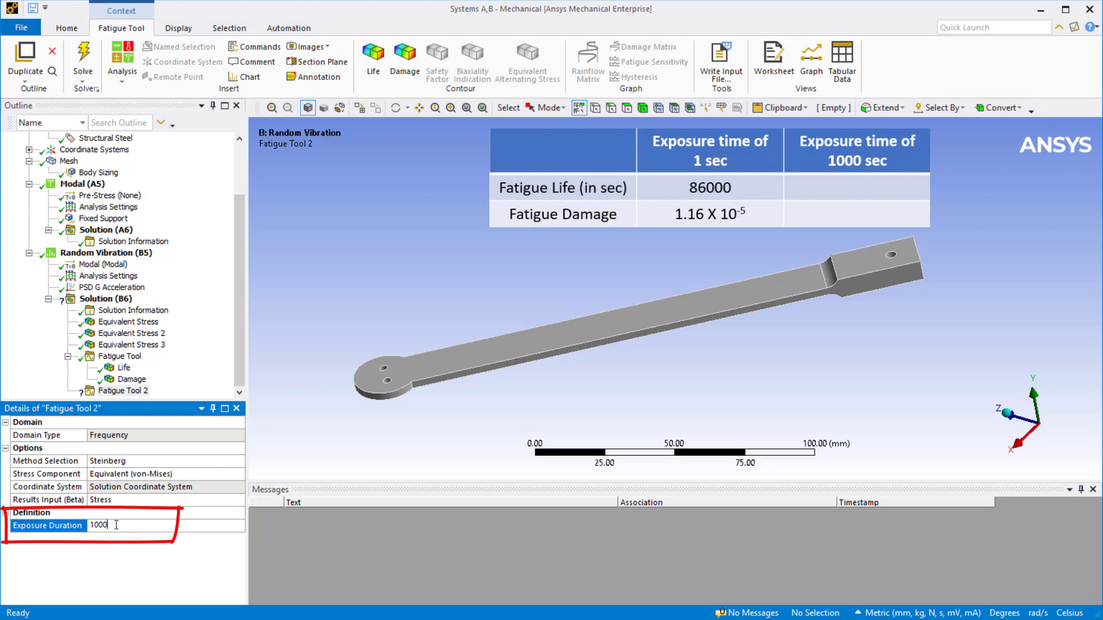
key(Return)
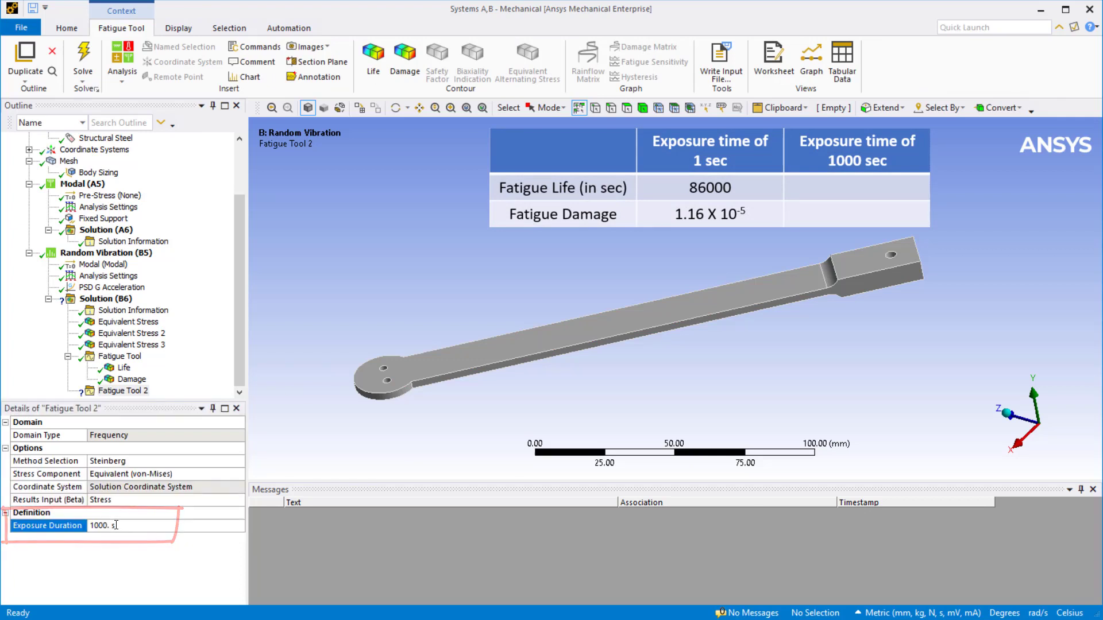
- Add and evaluate Life and Damage under Fatigue Tool 2: 86186 s minimum life, 0.011603 maximum damage
right_click(138, 392)
mouse_move(172, 398)
click(306, 398)
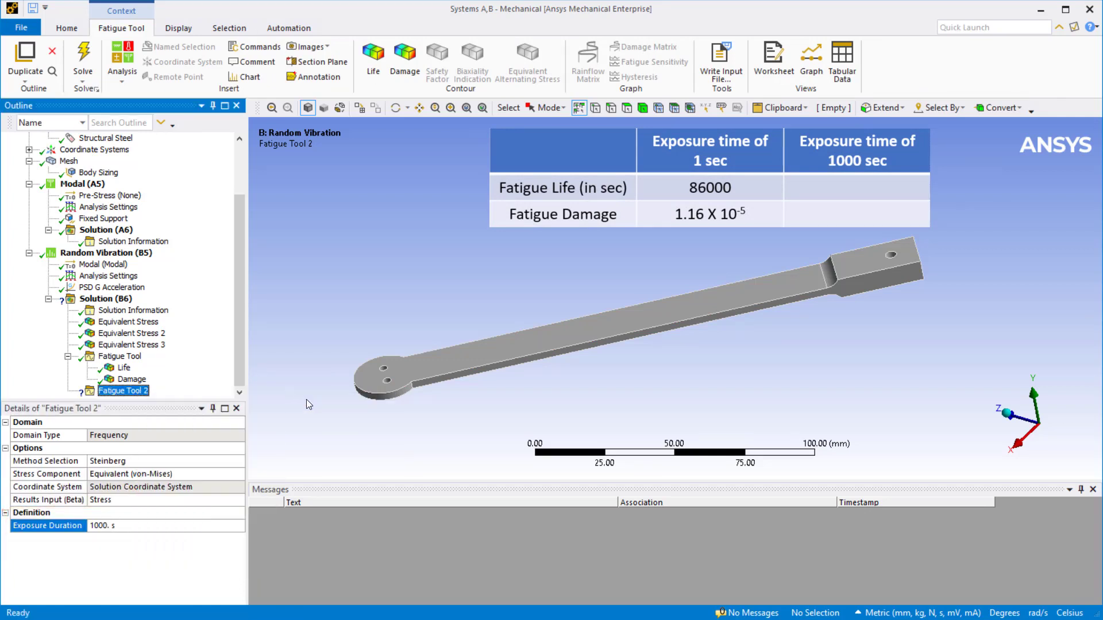
right_click(144, 381)
click(307, 409)
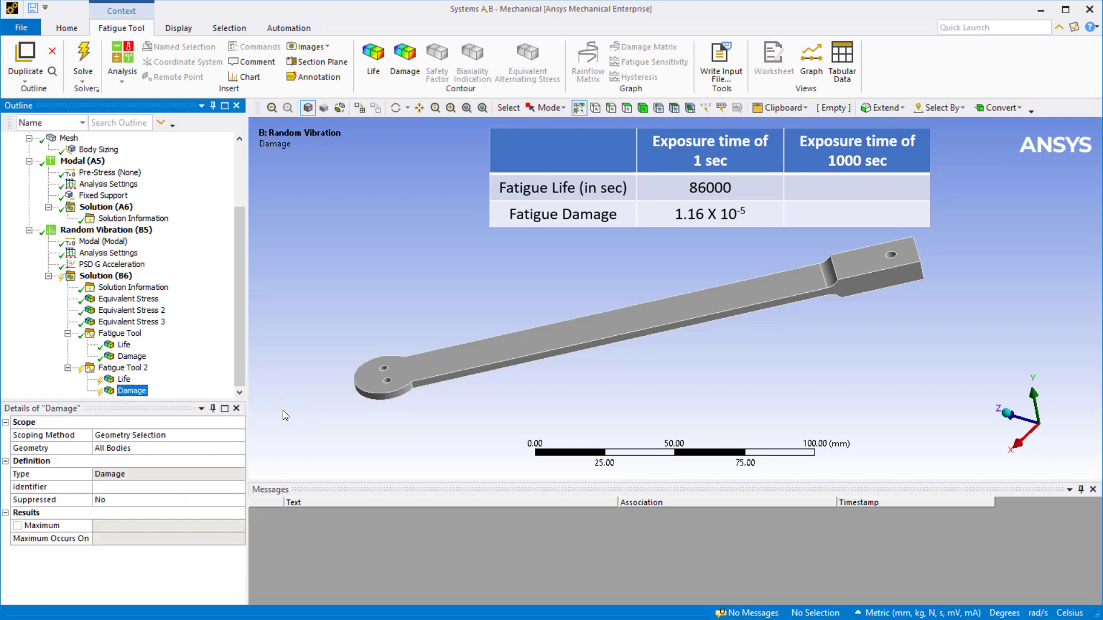
right_click(138, 373)
click(172, 394)
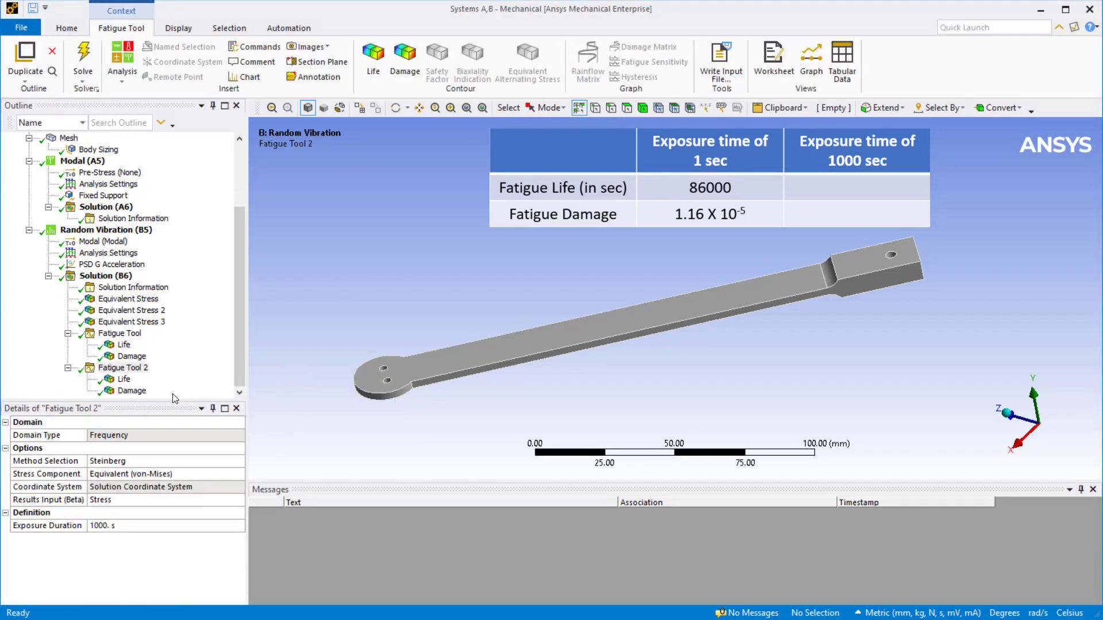
click(122, 382)
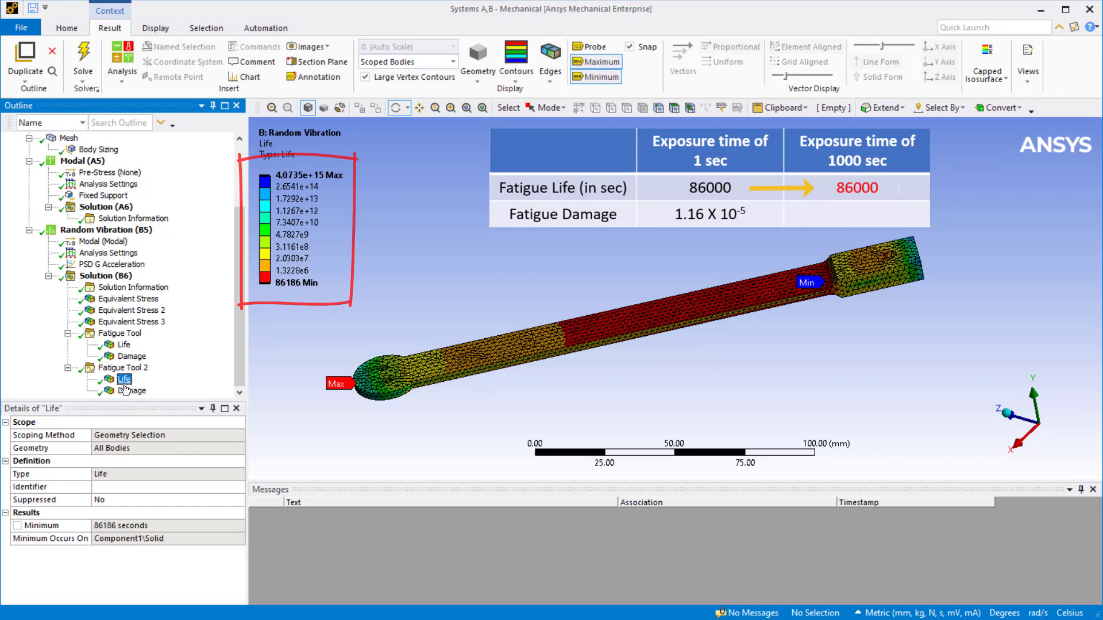
click(129, 392)
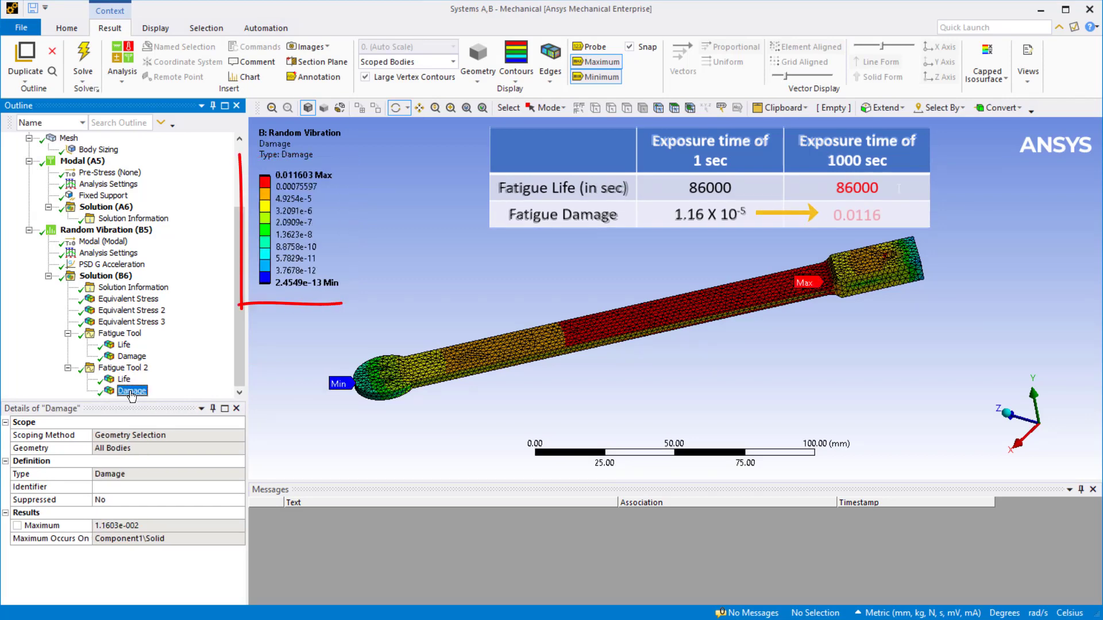